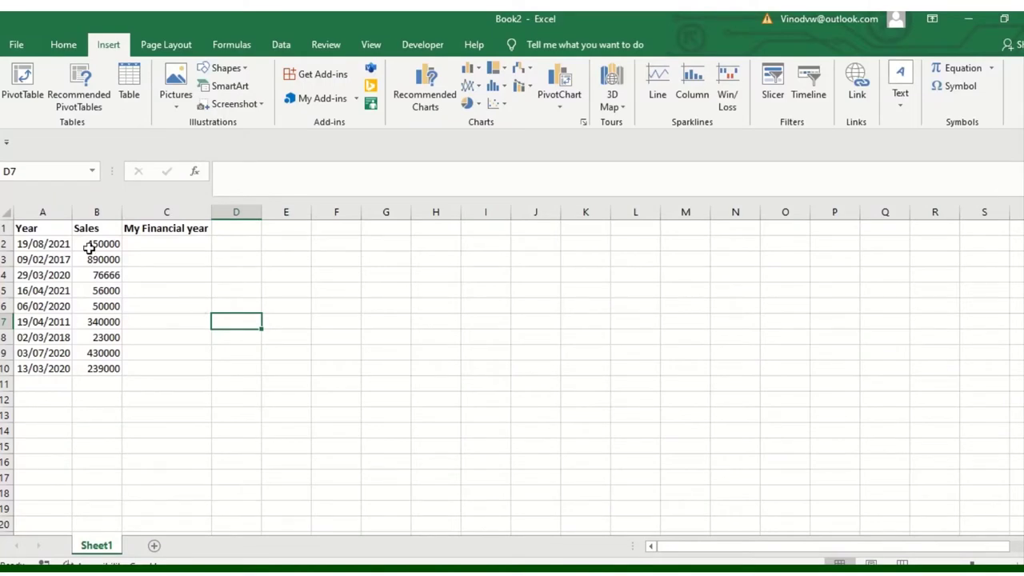
Build a trial PivotTable at I5 with Year rows and Sum of Sales, expanding 2011 into quarters
click(56, 274)
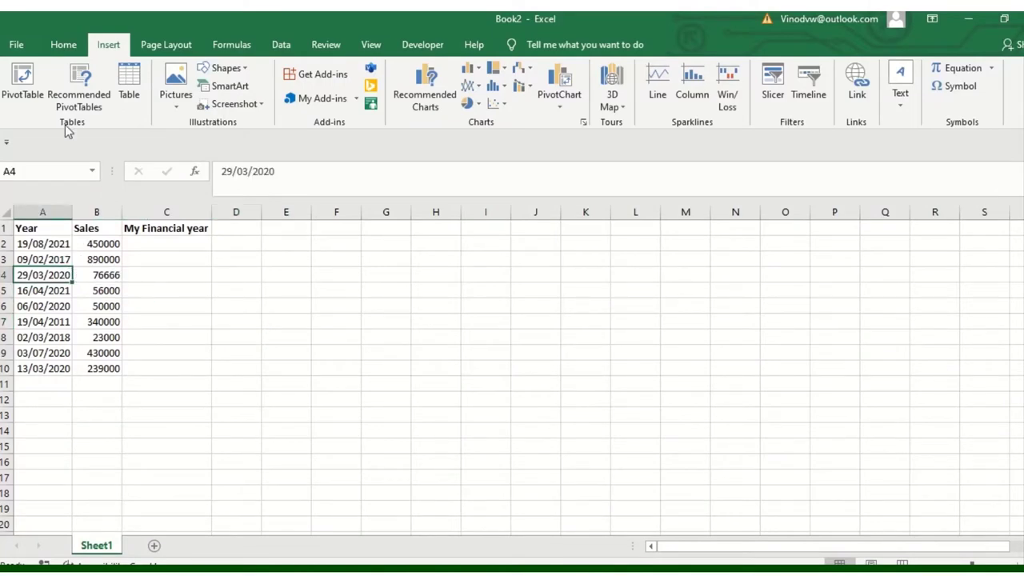
click(22, 88)
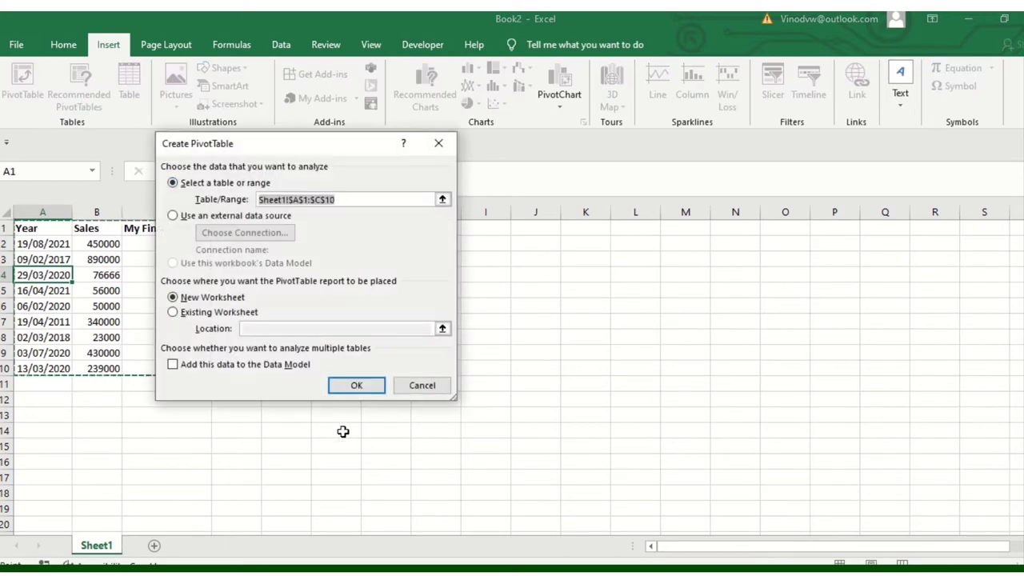
click(215, 314)
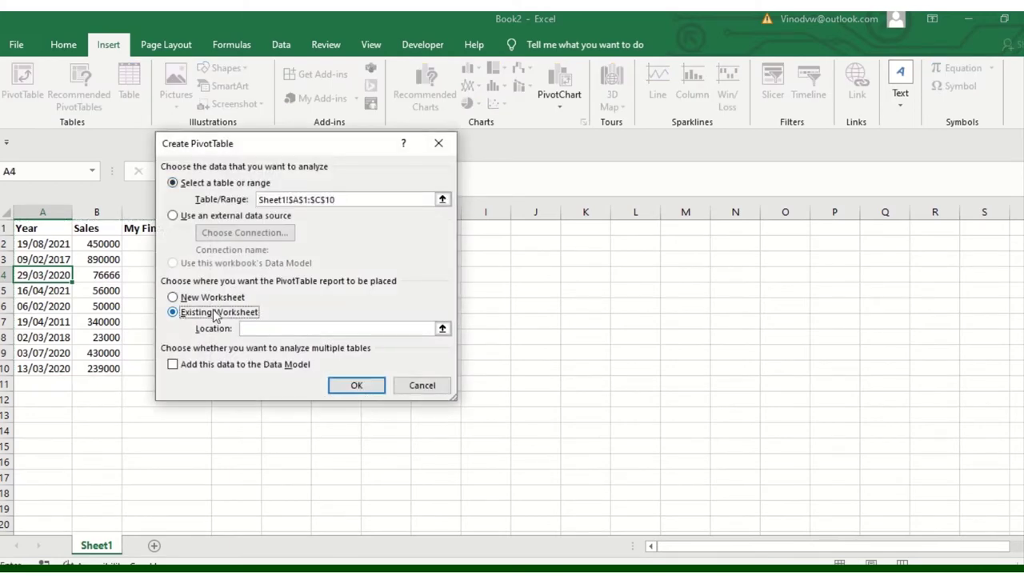
click(480, 300)
click(356, 385)
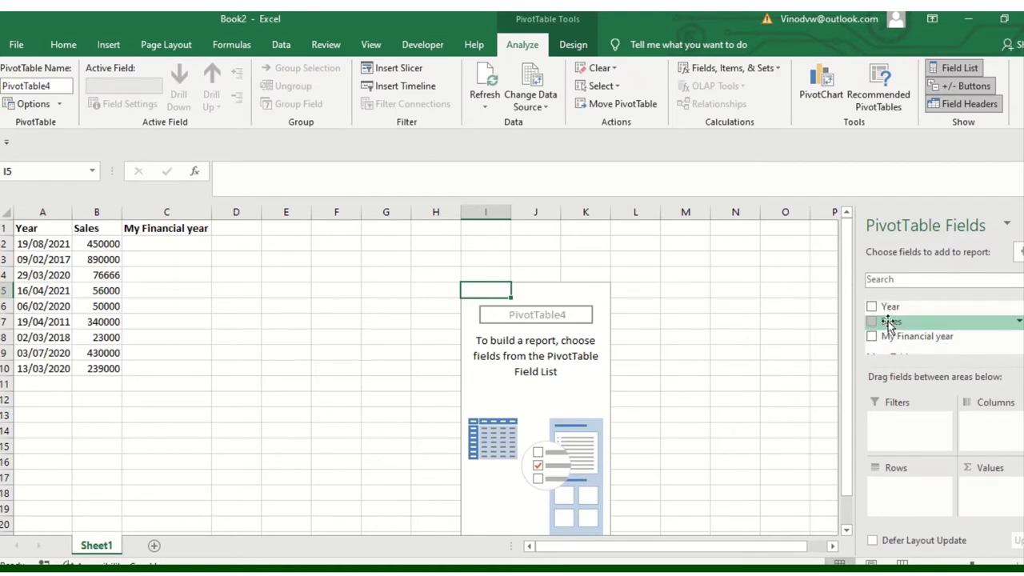
click(873, 308)
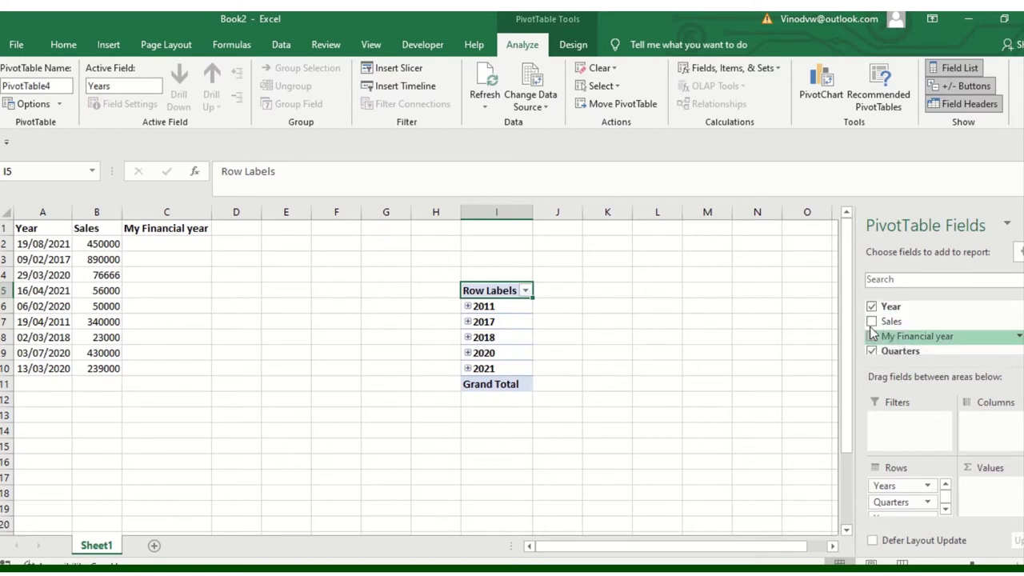
click(872, 321)
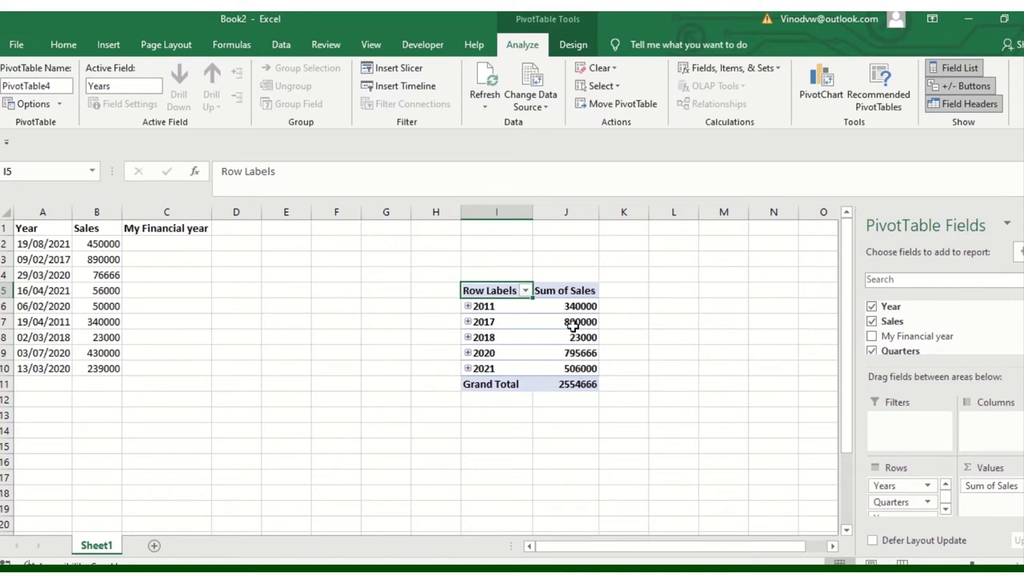
click(468, 306)
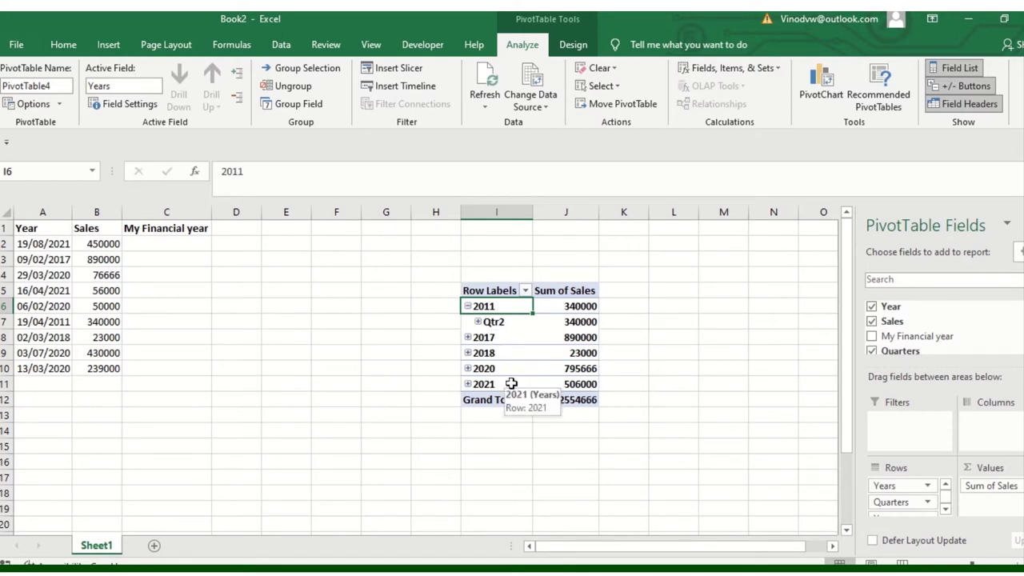
Delete columns I and J to remove the trial PivotTable
drag(503, 211, 567, 212)
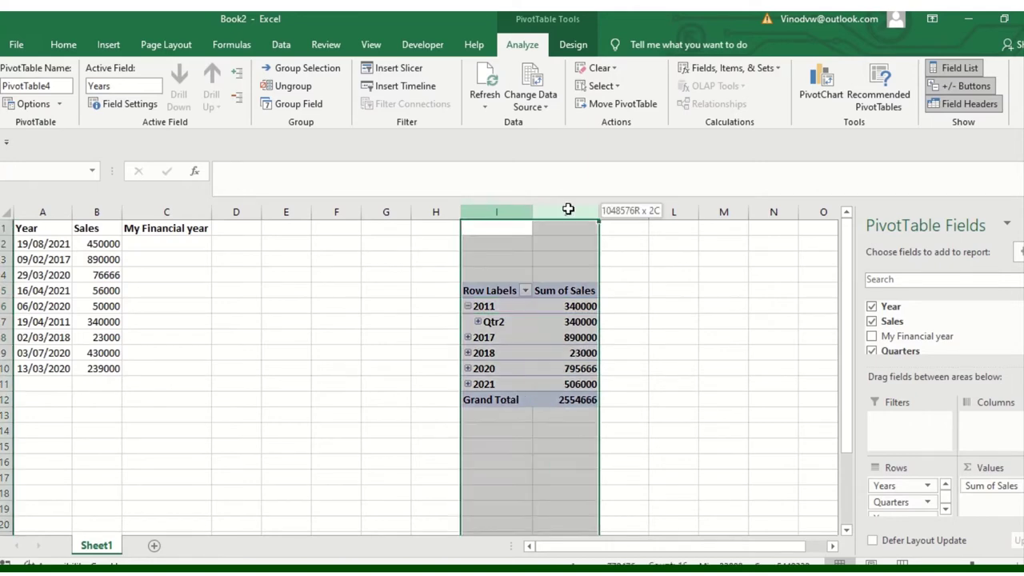
right_click(567, 206)
click(608, 333)
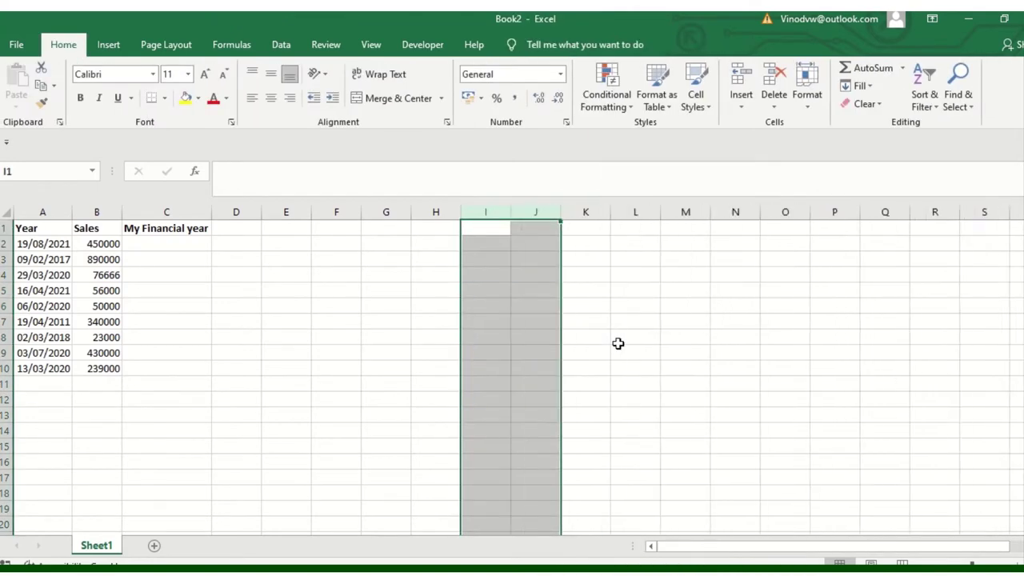
click(251, 317)
Enter =YEAR(A2) in F2 so it shows 2021
click(167, 240)
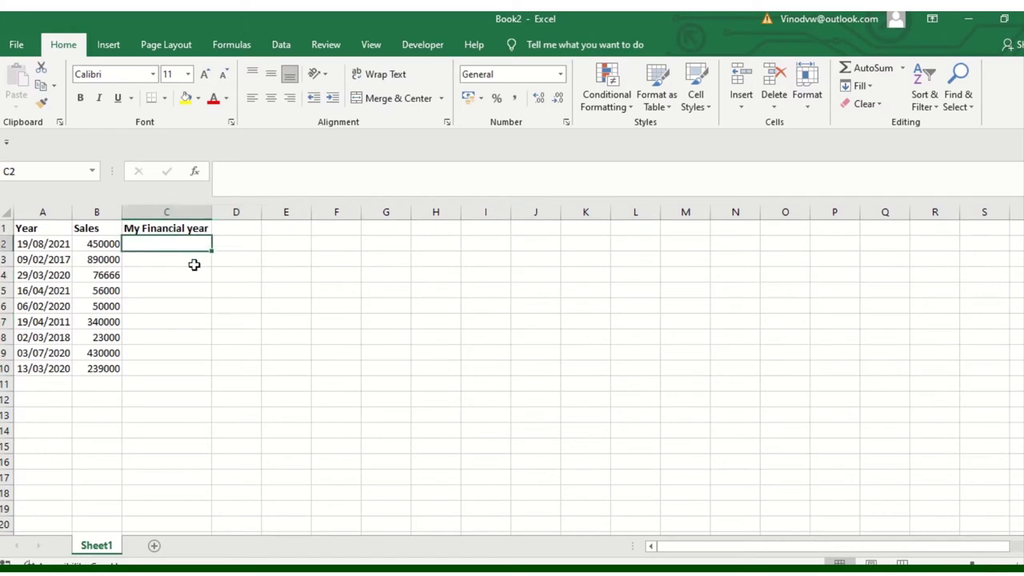
click(356, 241)
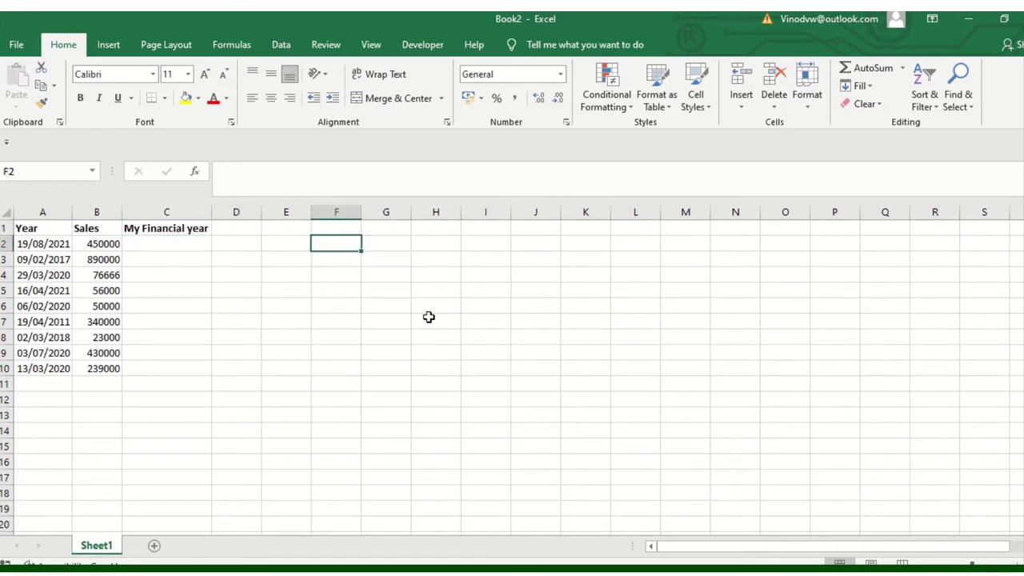
text(=Y)
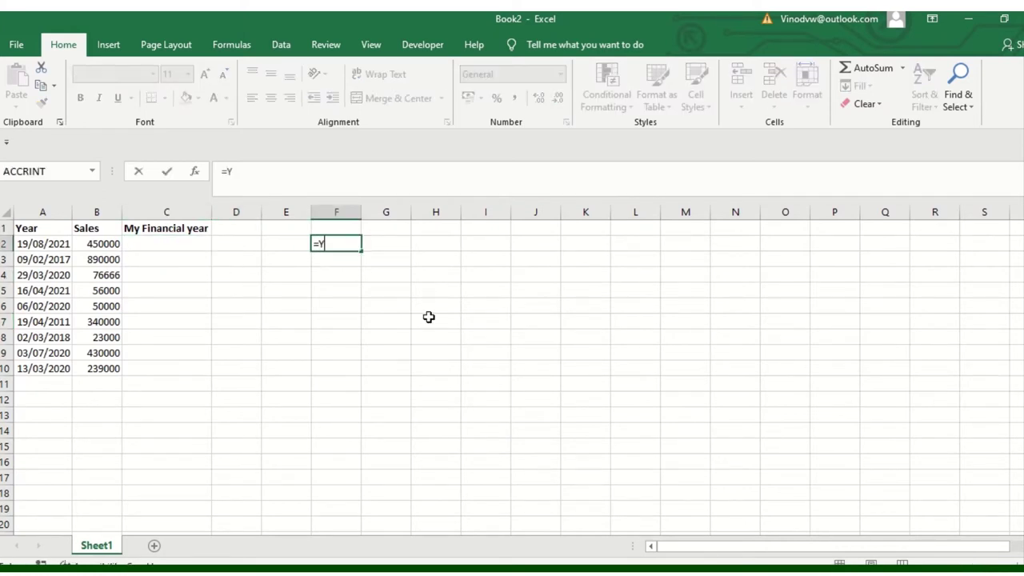
text(ear)
key(Tab)
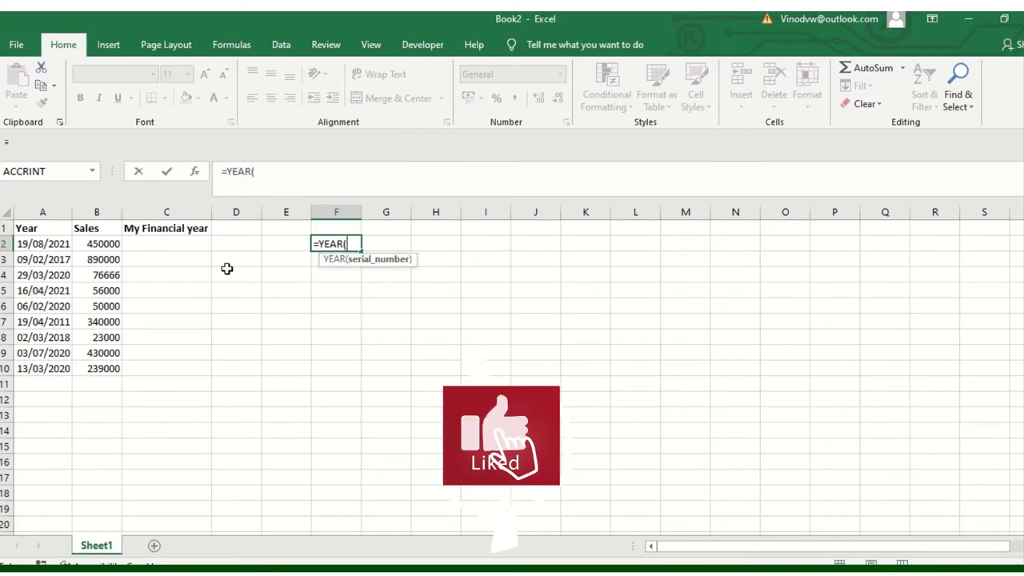
click(60, 250)
text())
key(Return)
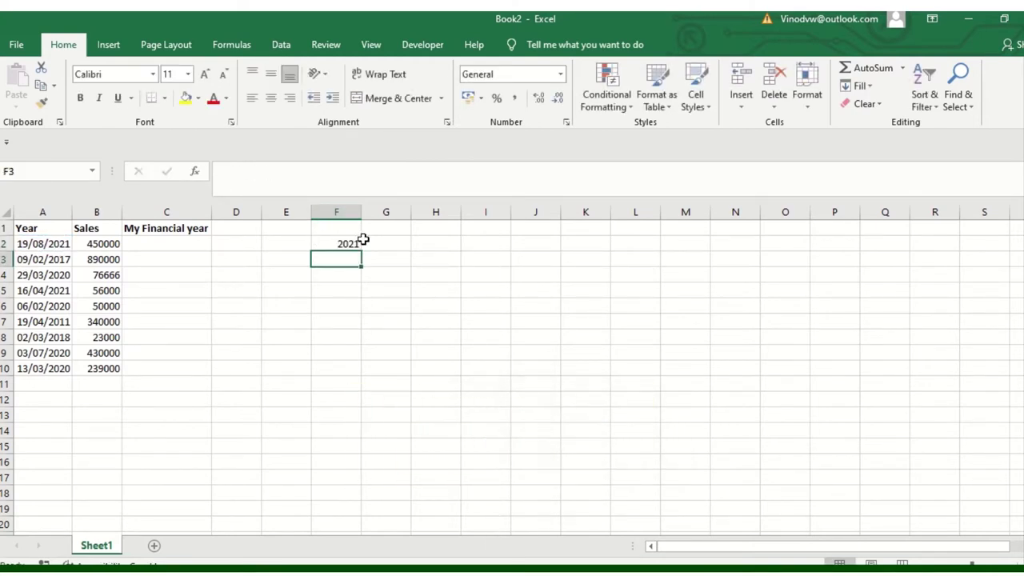
Enter =MONTH(A2) in G2 so it returns 8
click(384, 244)
text(=)
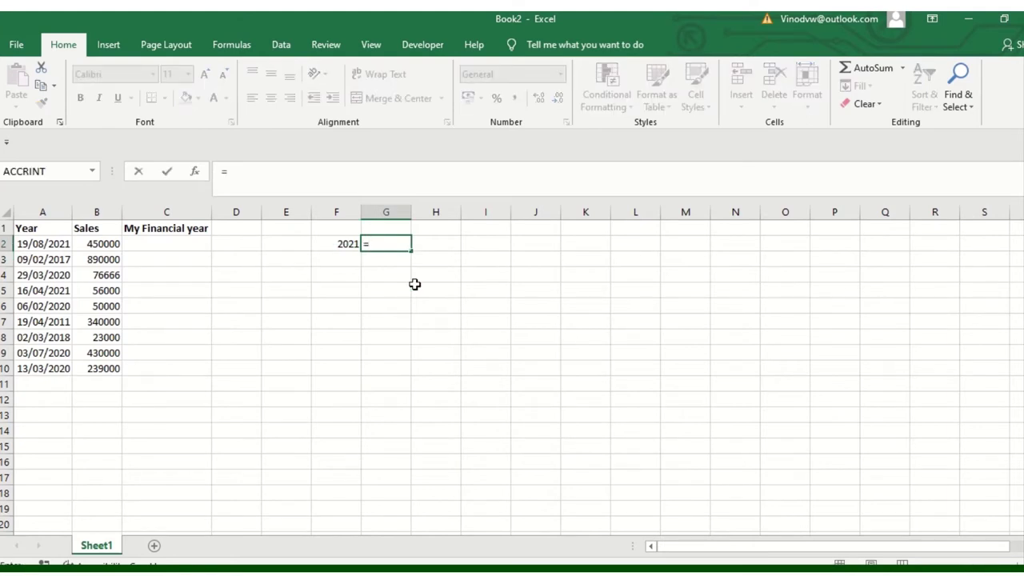
text(Month)
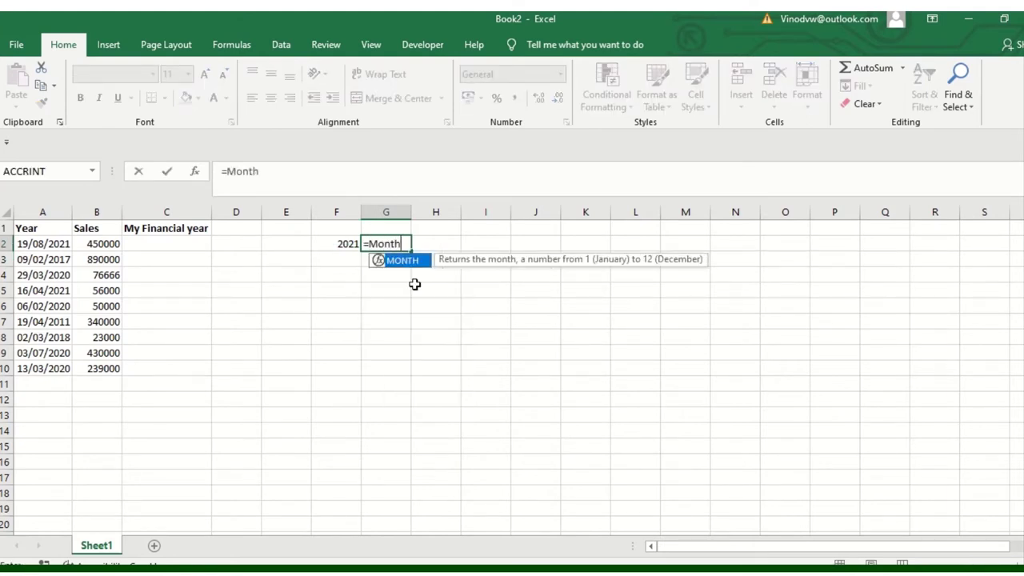
key(Tab)
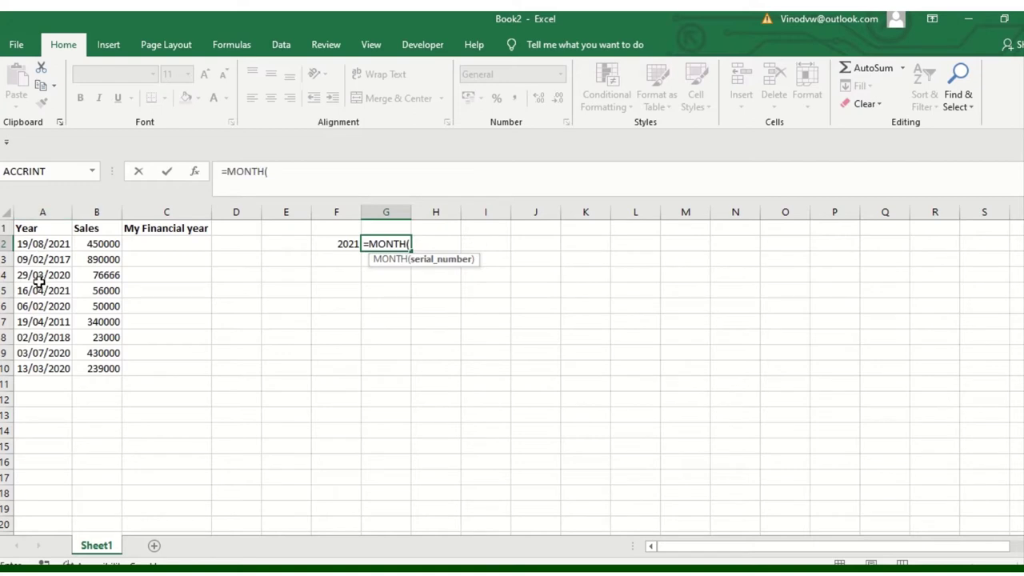
click(45, 246)
text())
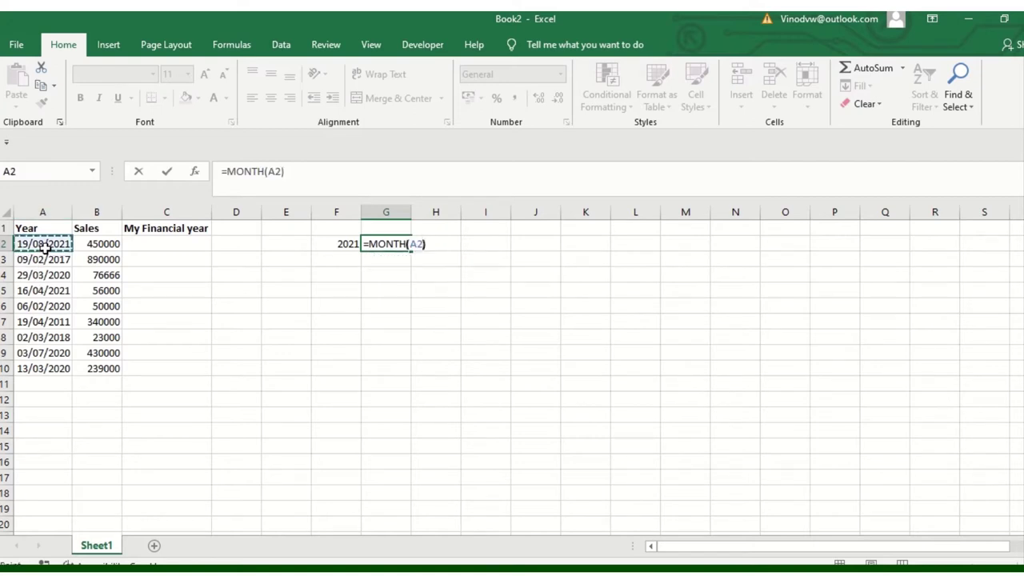
key(Return)
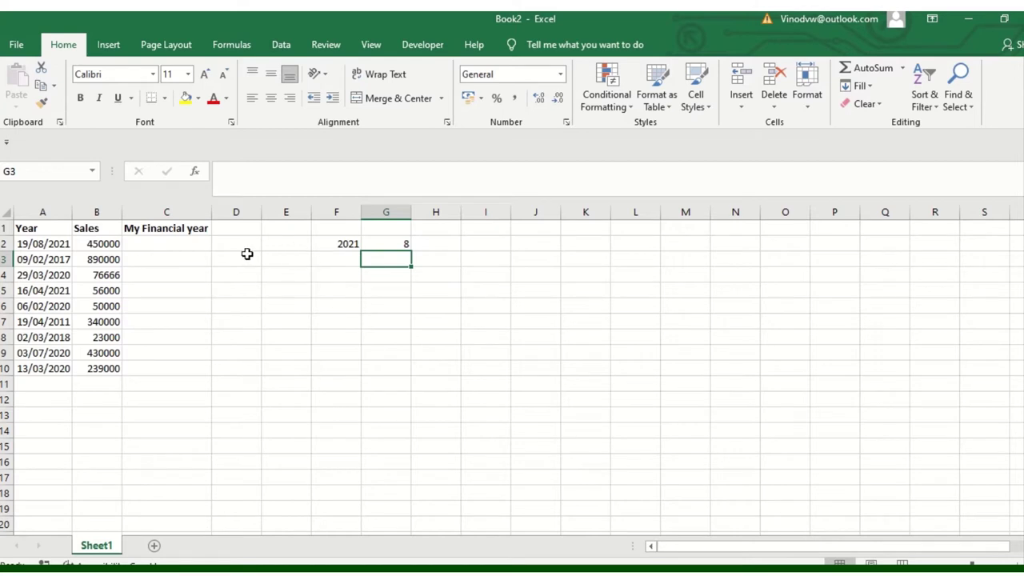
click(327, 266)
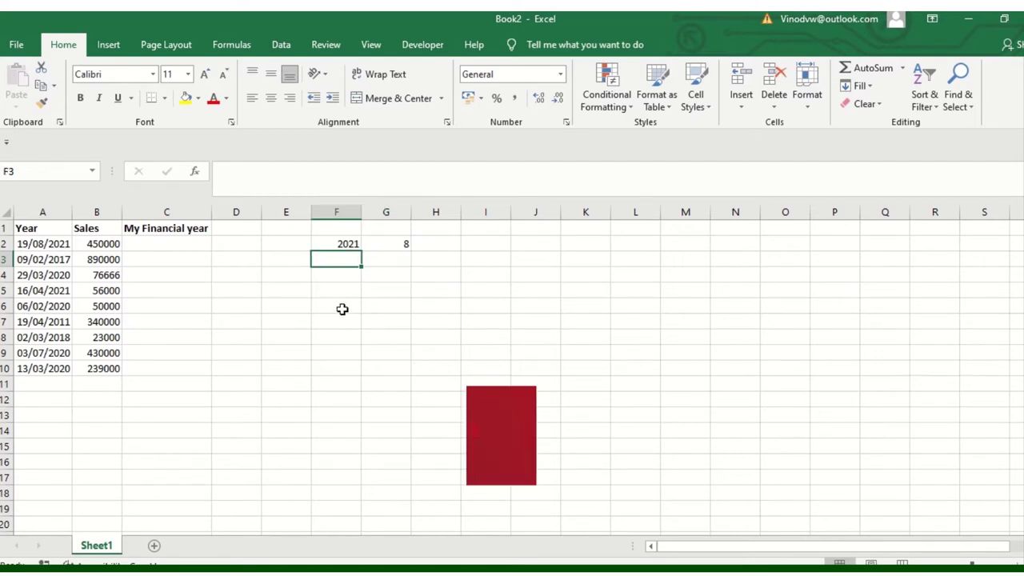
click(216, 44)
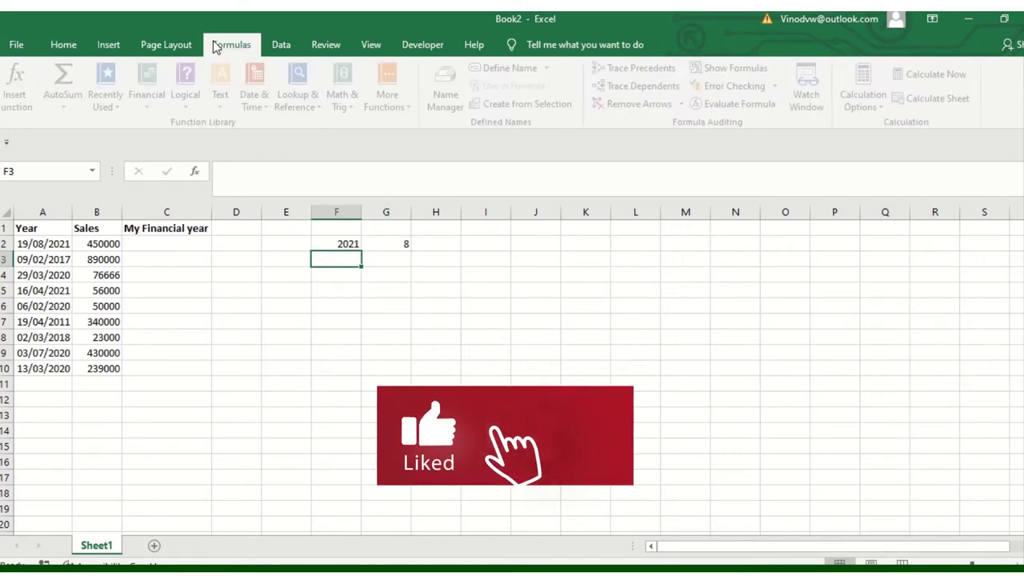
Toggle Show Formulas on and off, then enter =FORMULATEXT(F2) in F3 to display =YEAR(A2)
click(741, 68)
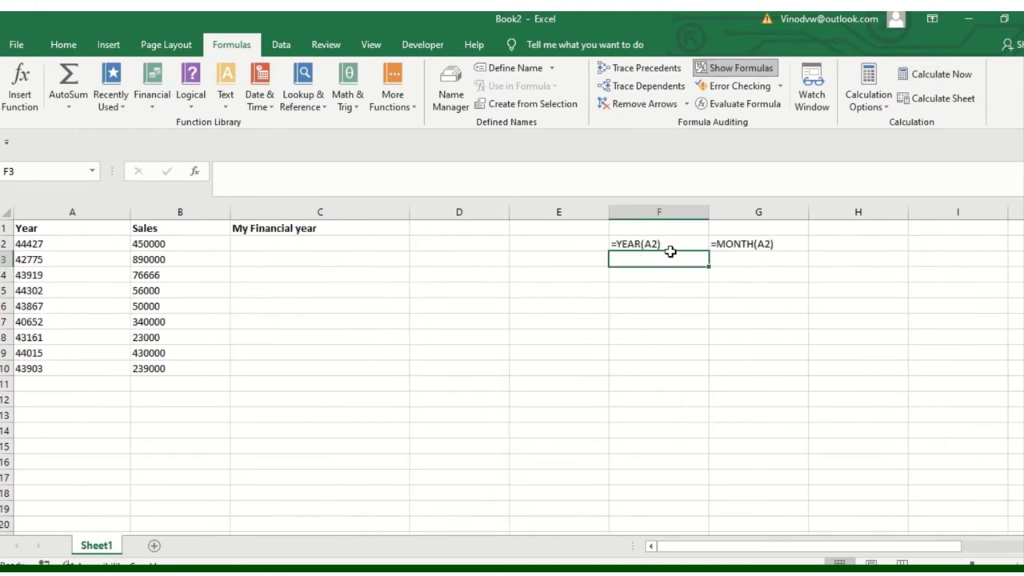
click(739, 70)
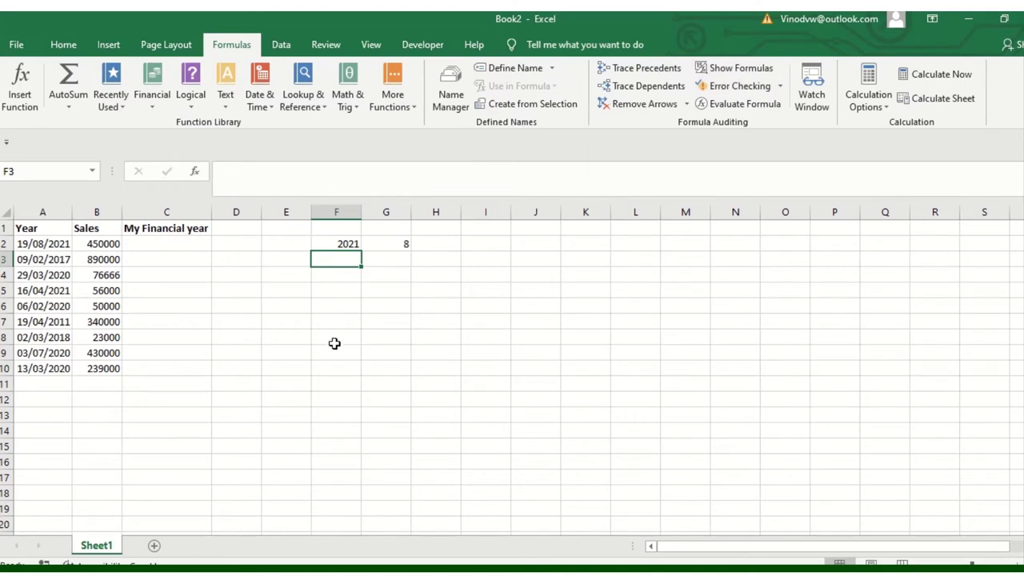
text(=form)
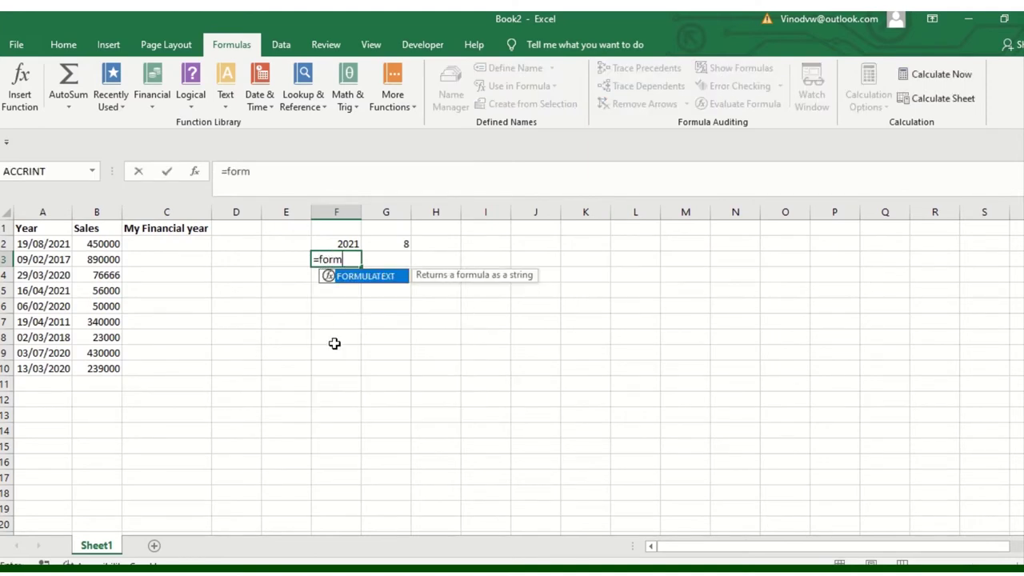
double_click(368, 280)
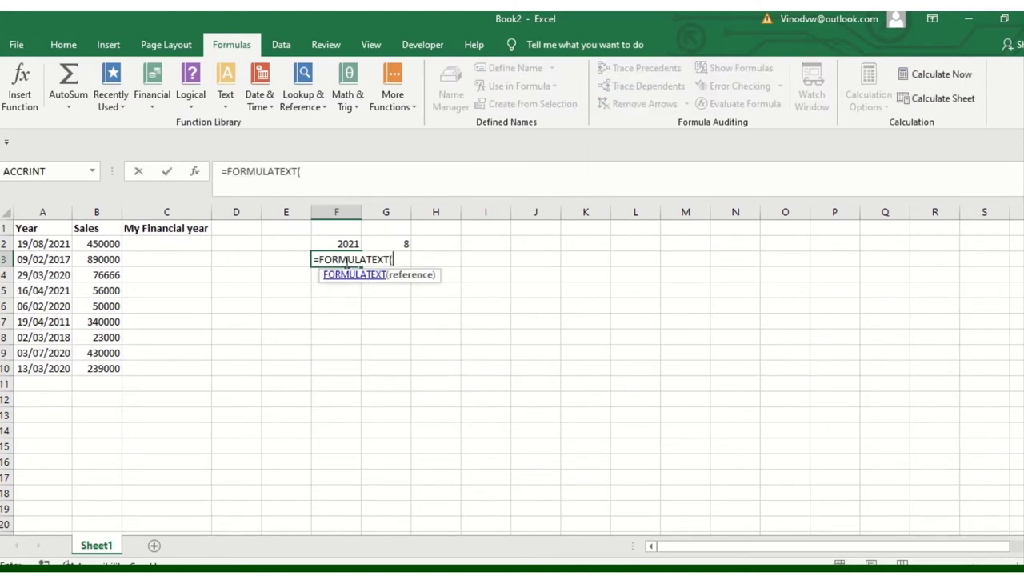
click(339, 242)
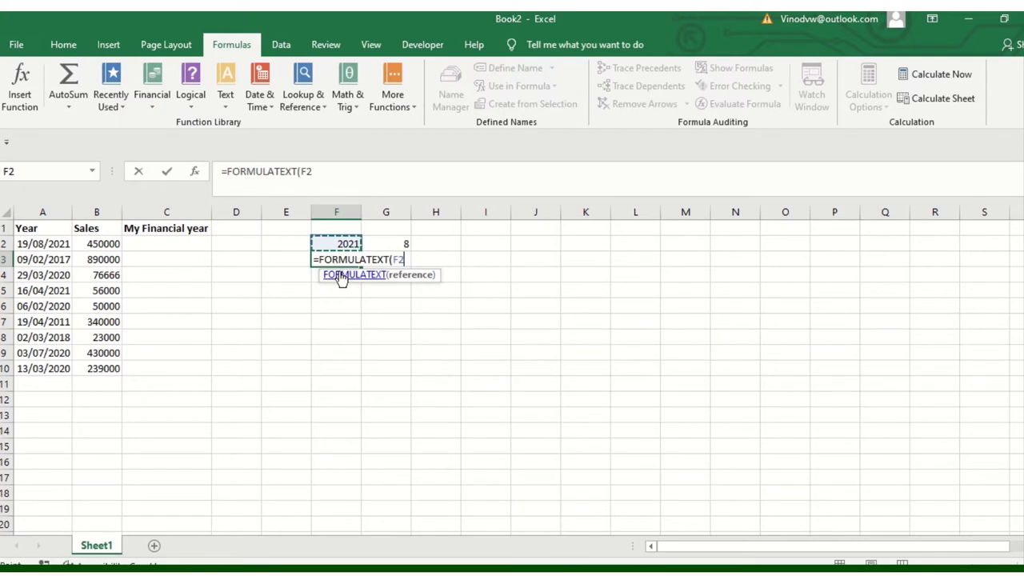
key(Return)
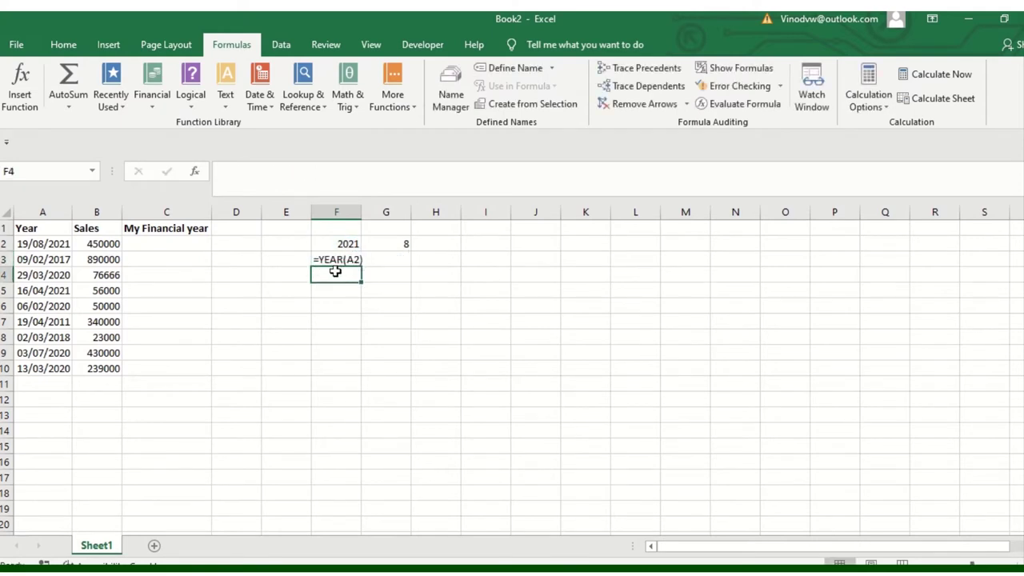
Widen column F slightly so the formula text fits
drag(361, 210, 366, 211)
key(Up)
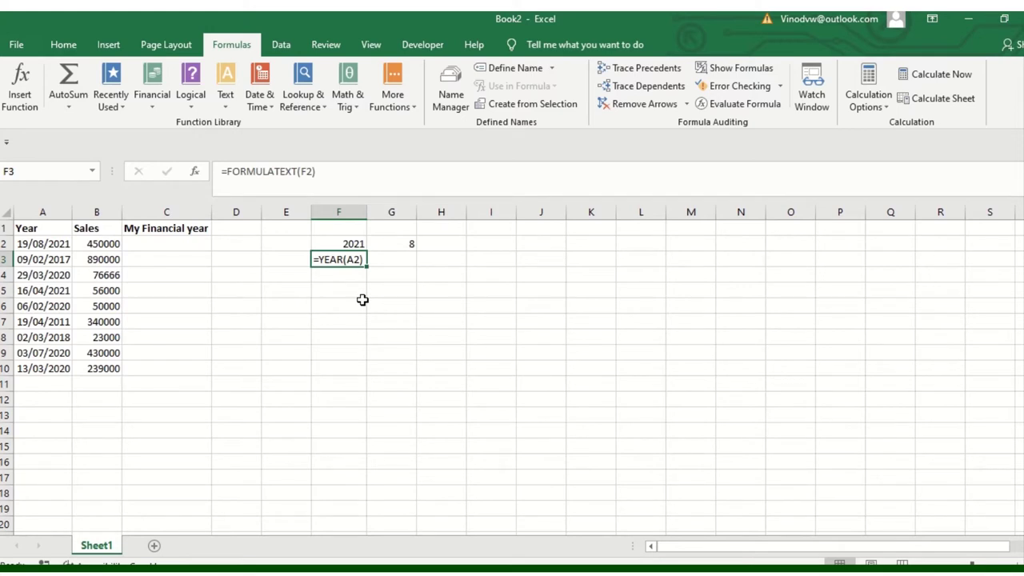
click(166, 245)
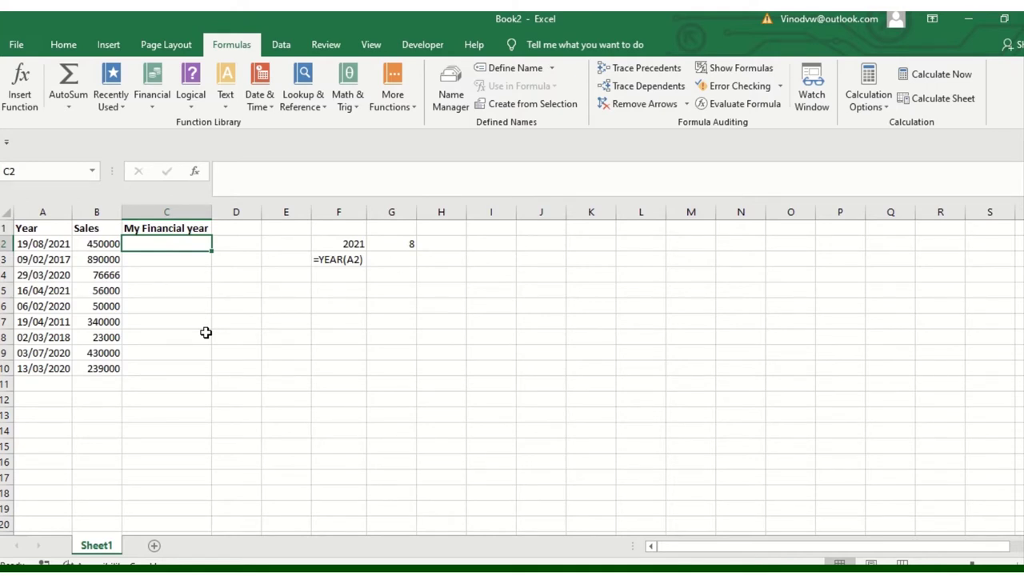
Enter =YEAR(A2)+(MONTH(A2)>=7) in C2 as the financial-year formula
text(=)
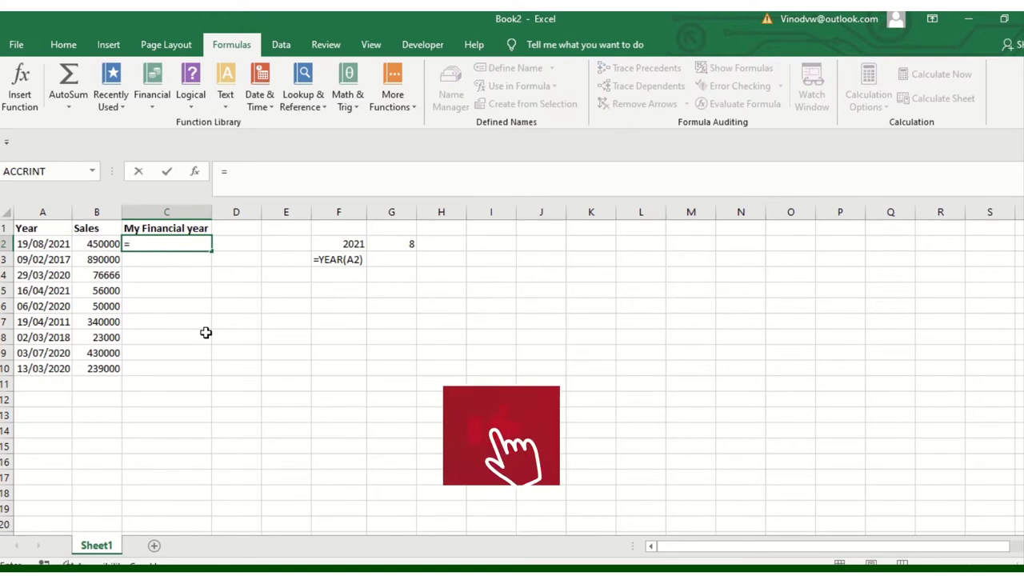
text(Year)
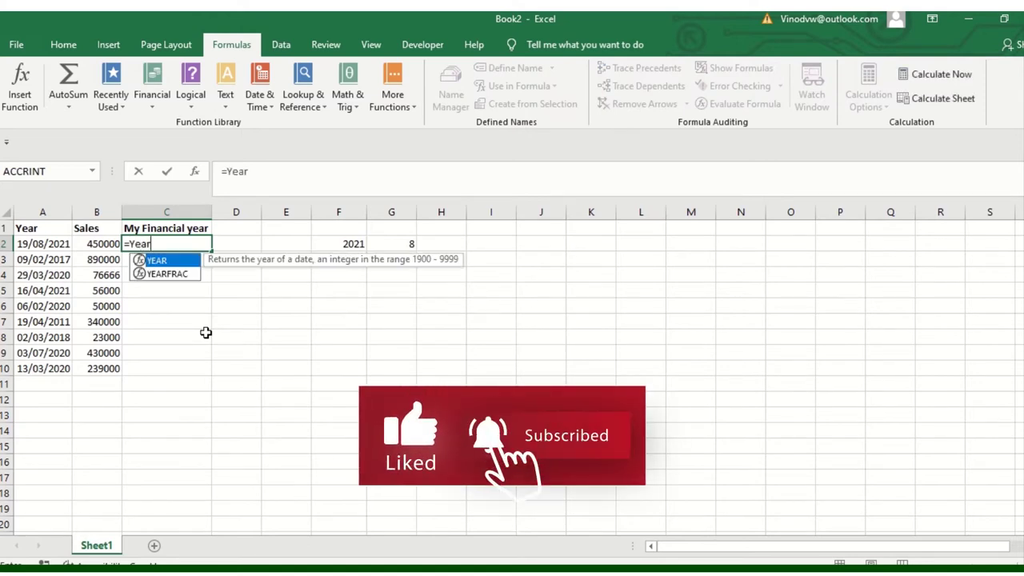
text(()
click(55, 246)
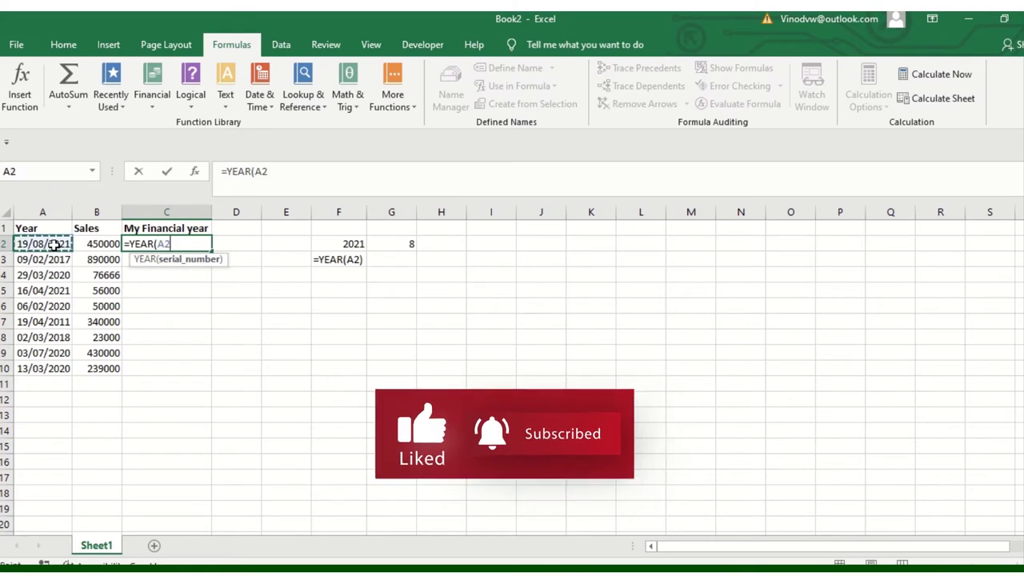
text()+)
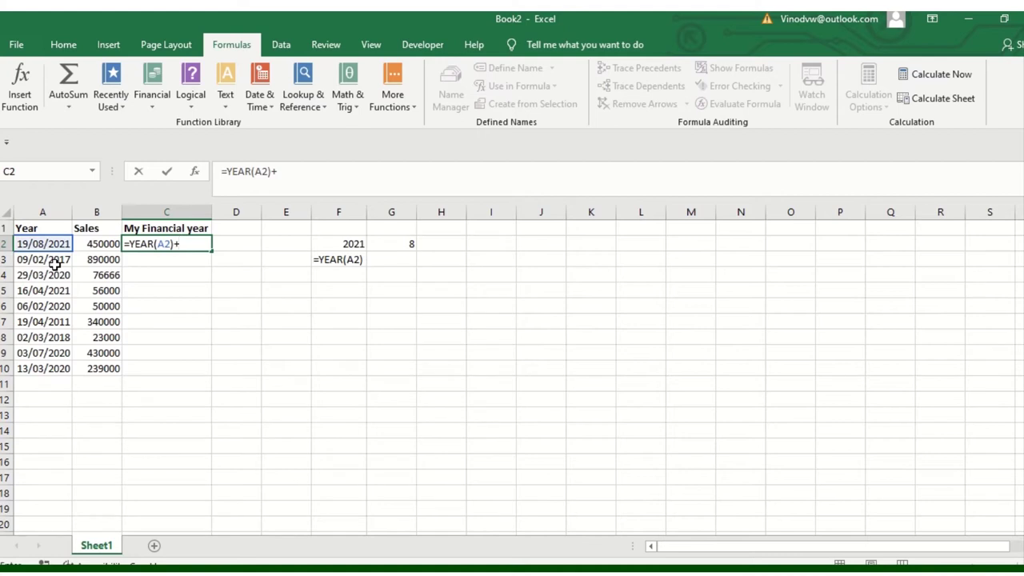
text((Month)
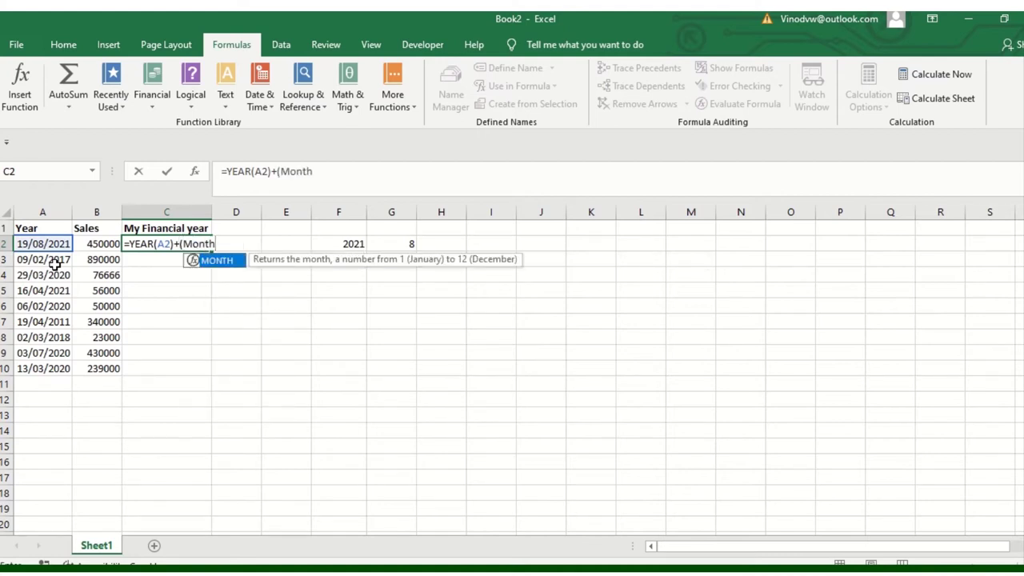
double_click(192, 261)
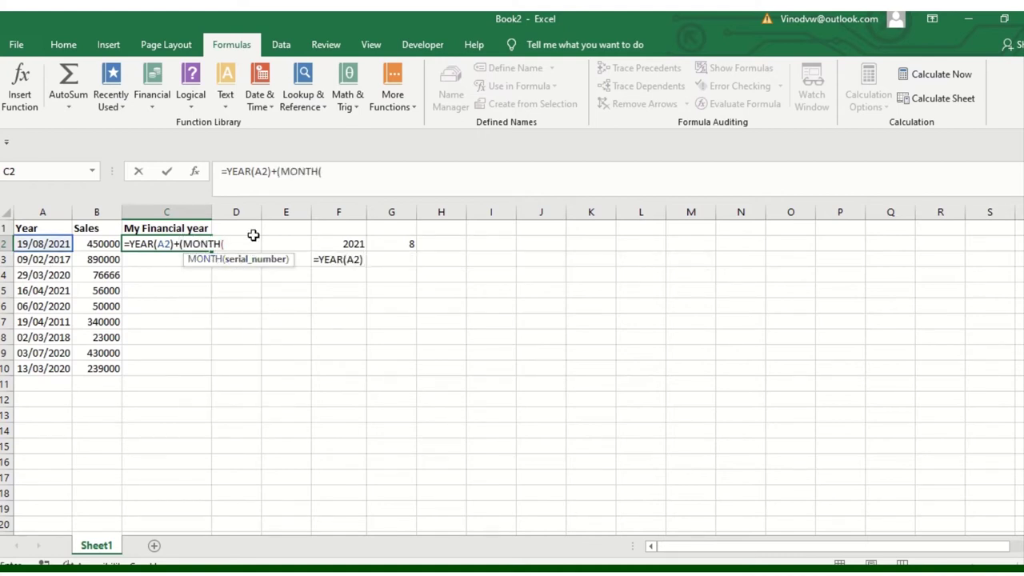
click(50, 243)
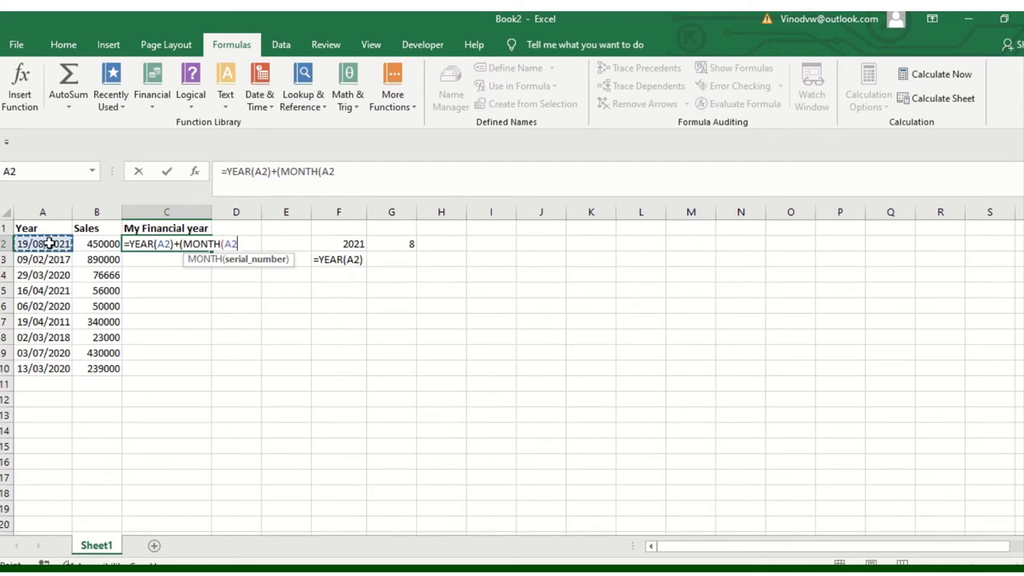
text()>=7)
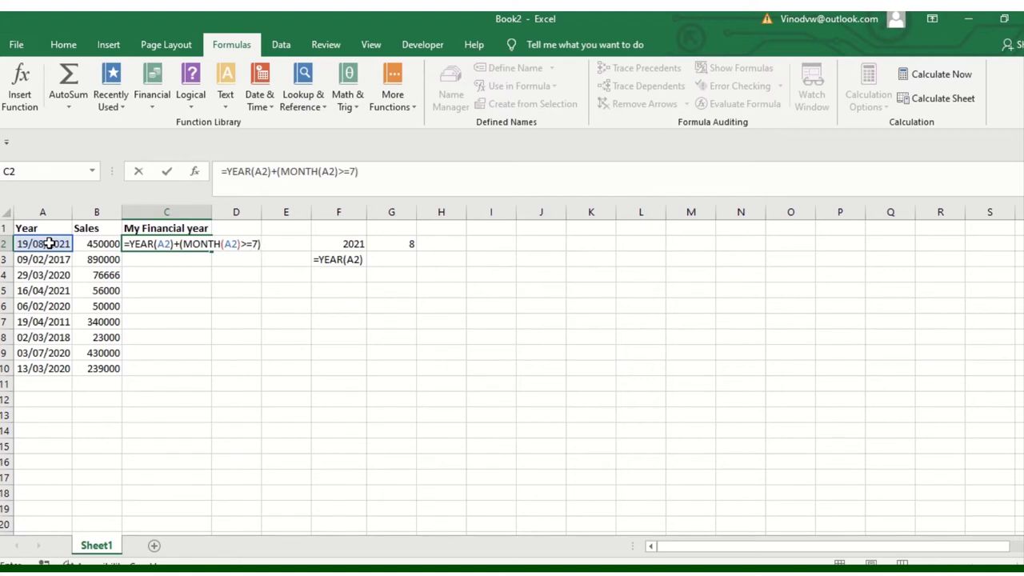
key(Return)
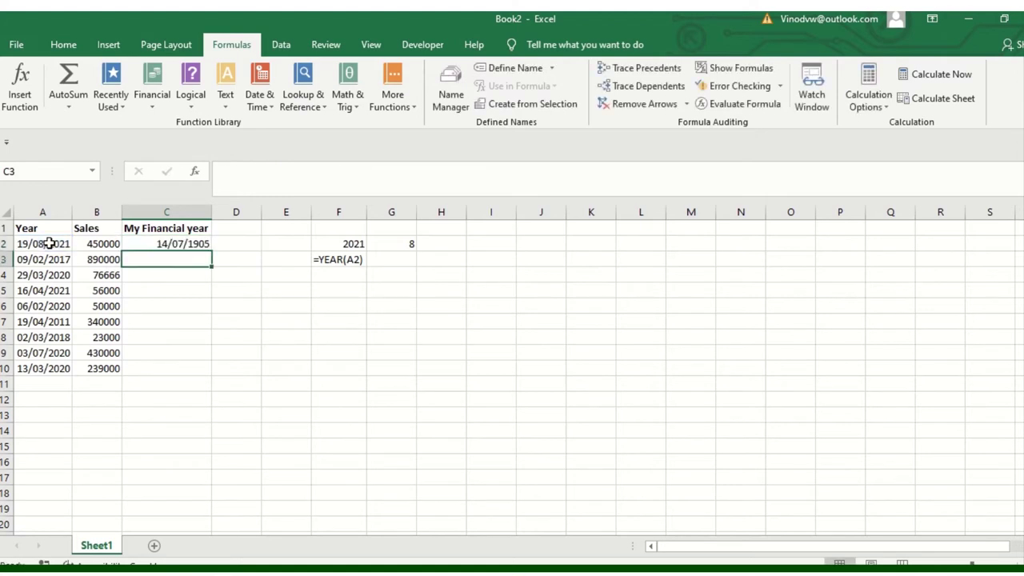
click(203, 243)
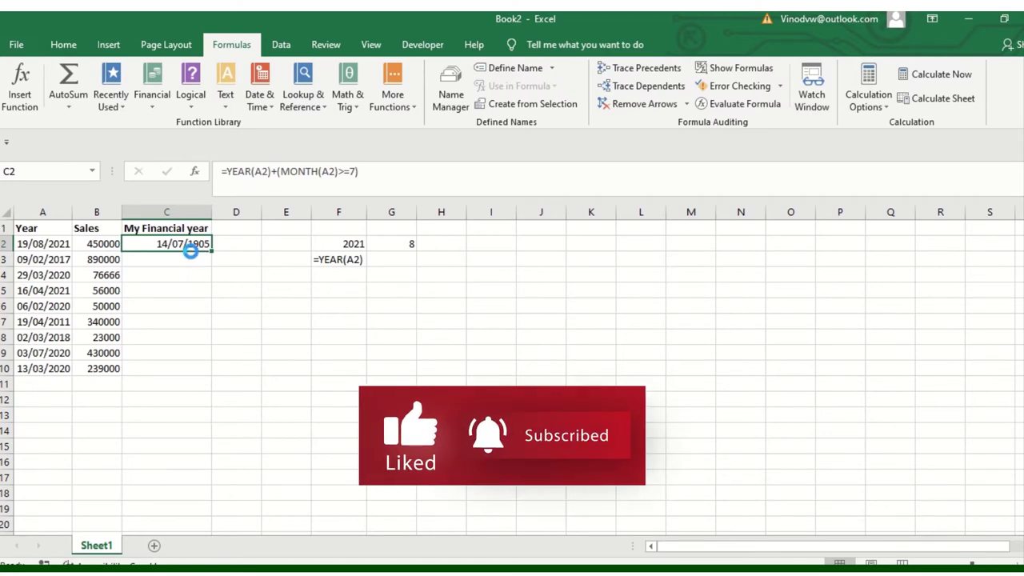
Widen column A so the sale dates are readable
ctrl+scroll(213, 305, up, 1)
ctrl+scroll(192, 315, up, 2)
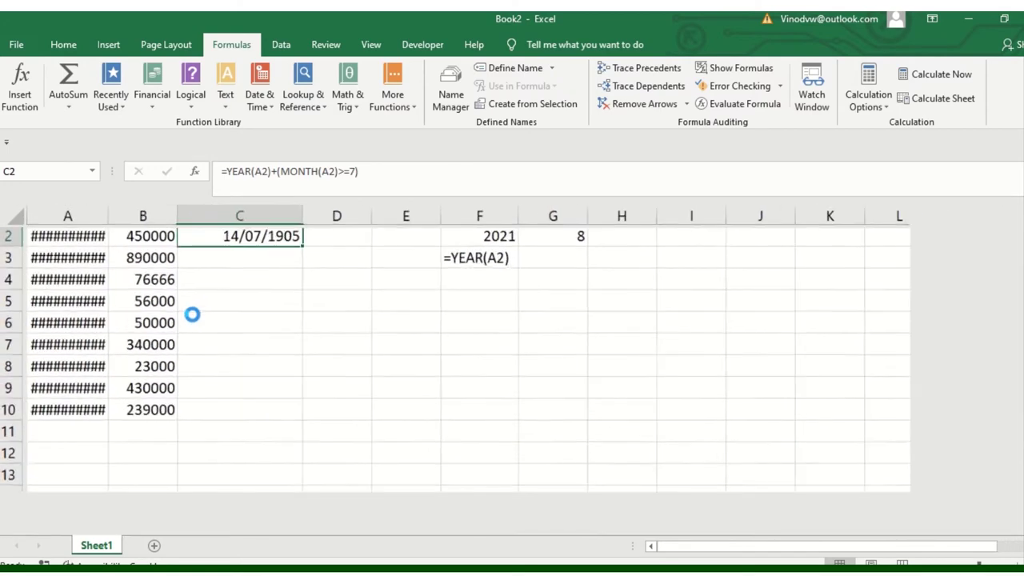
ctrl+scroll(192, 315, up, 2)
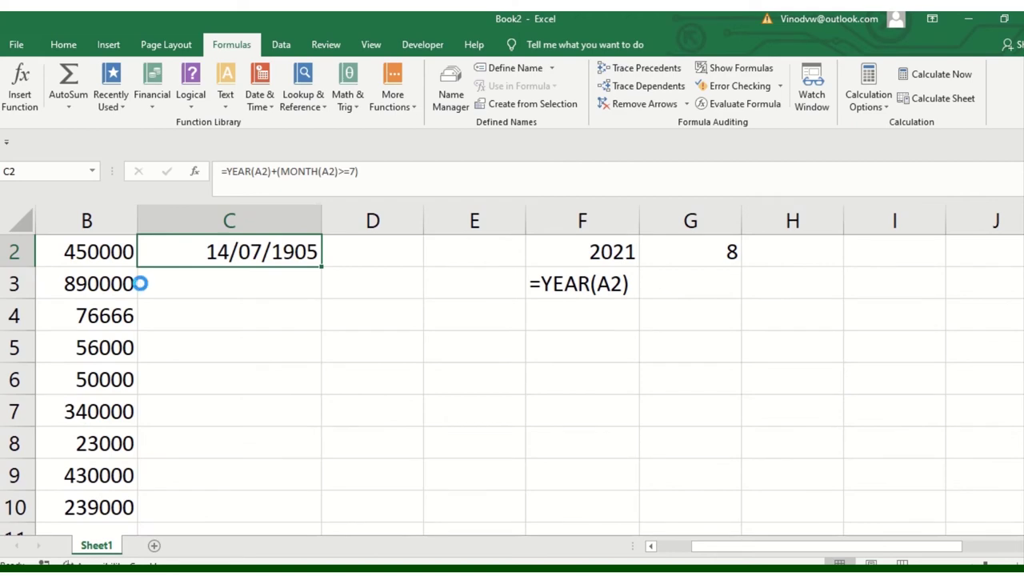
ctrl+scroll(152, 324, down, 1)
ctrl+scroll(136, 304, down, 2)
drag(120, 212, 122, 212)
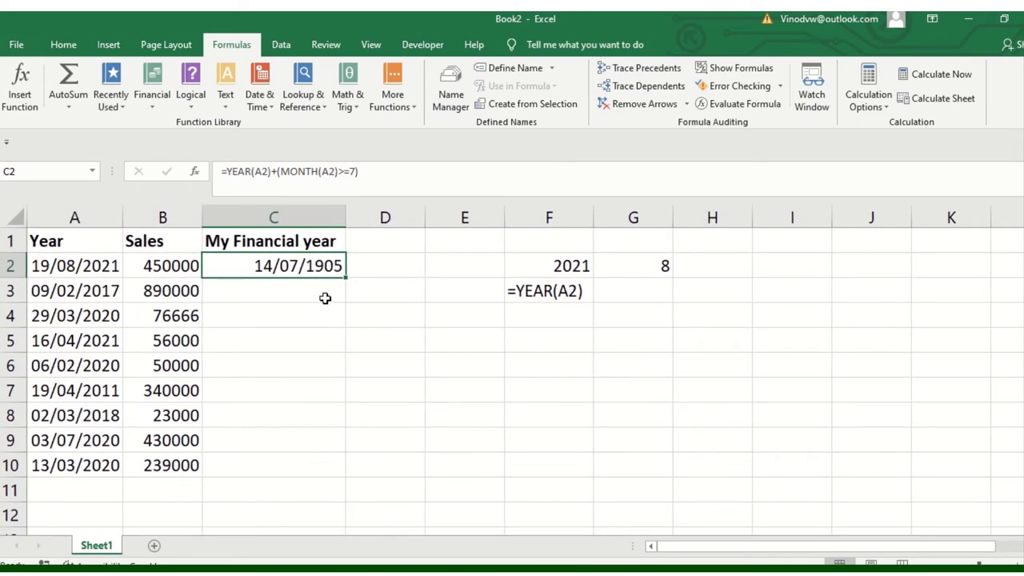
Format C2 as General so it shows the financial year 2022
click(62, 47)
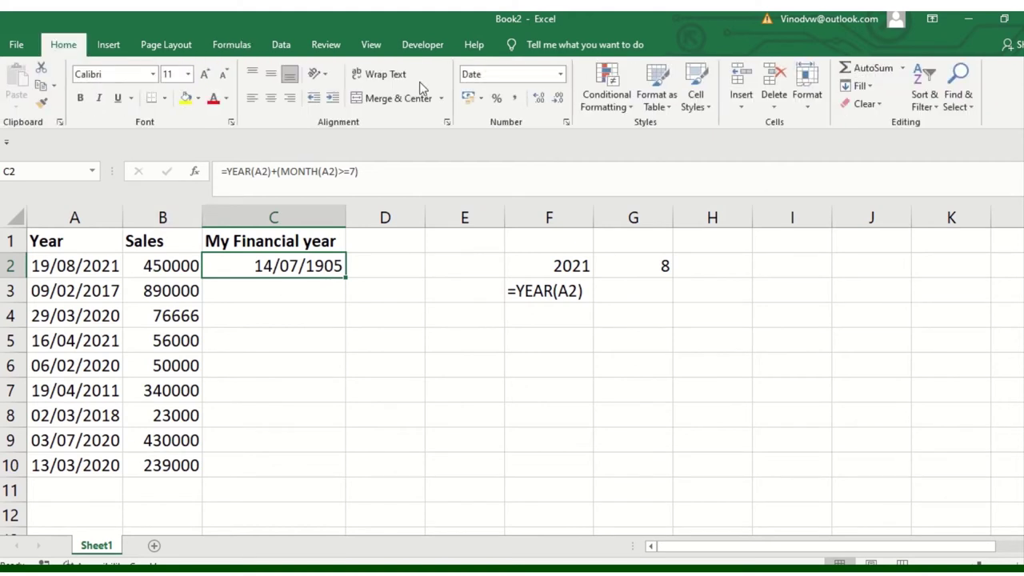
click(560, 74)
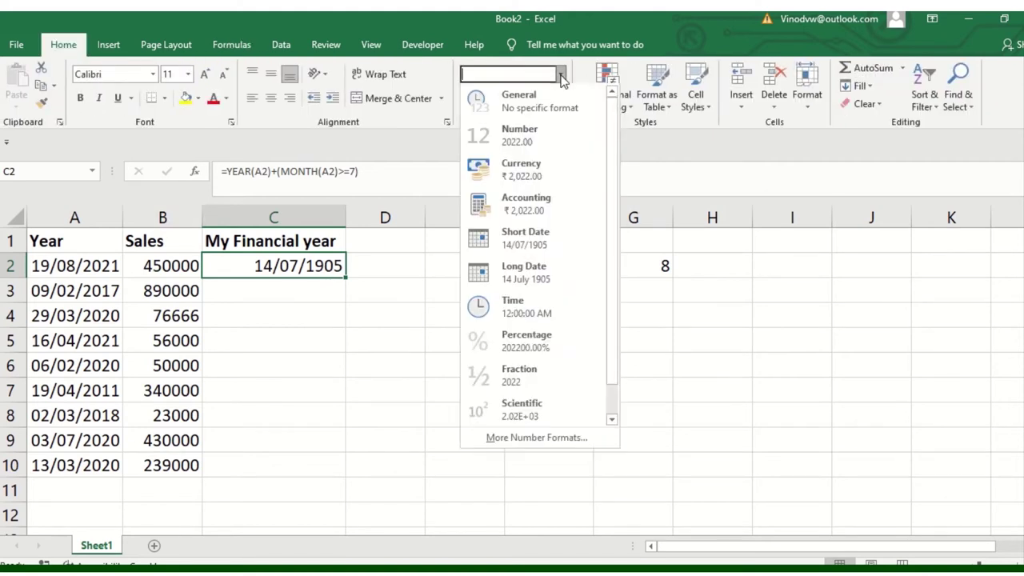
click(495, 94)
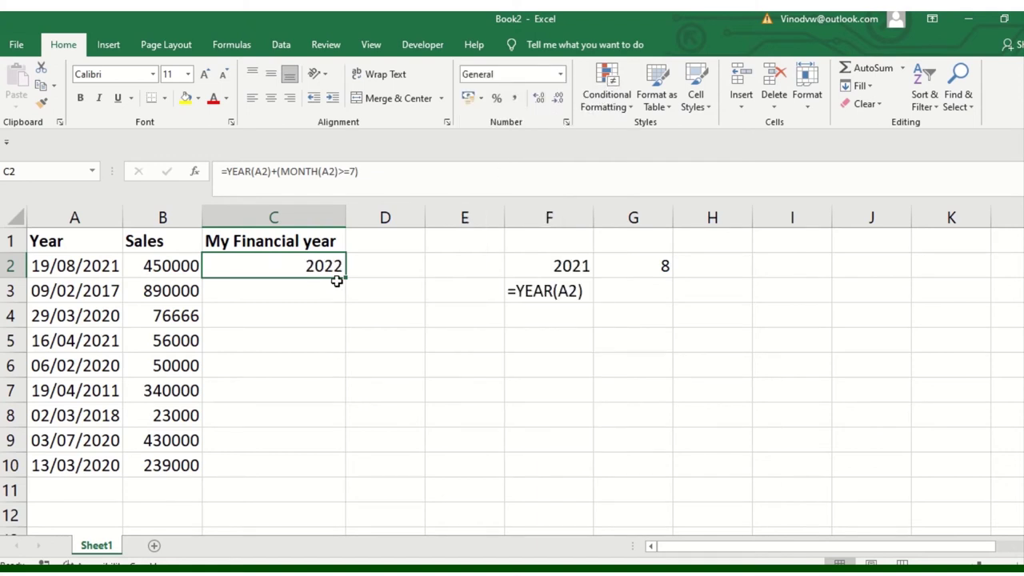
click(84, 272)
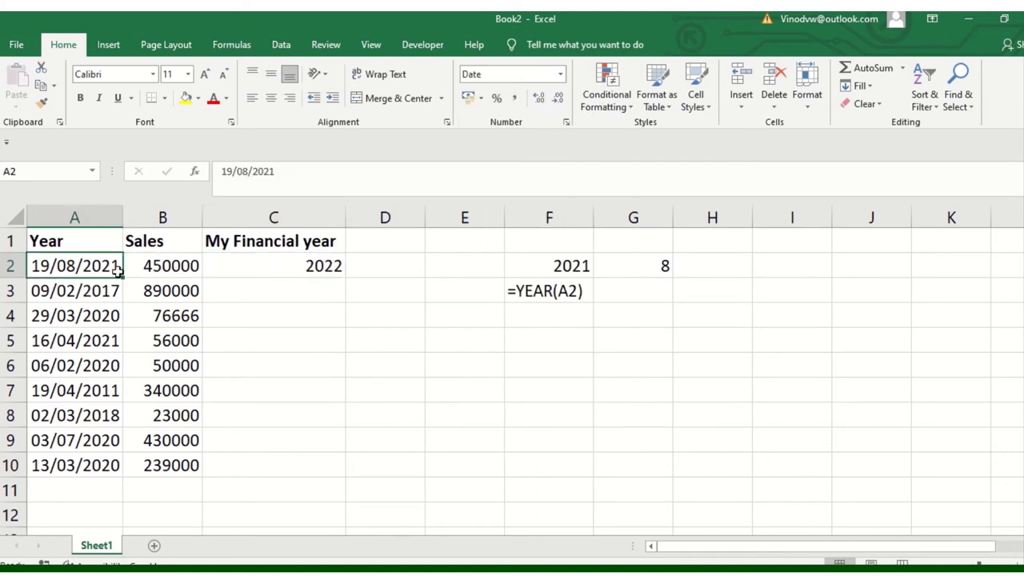
click(312, 267)
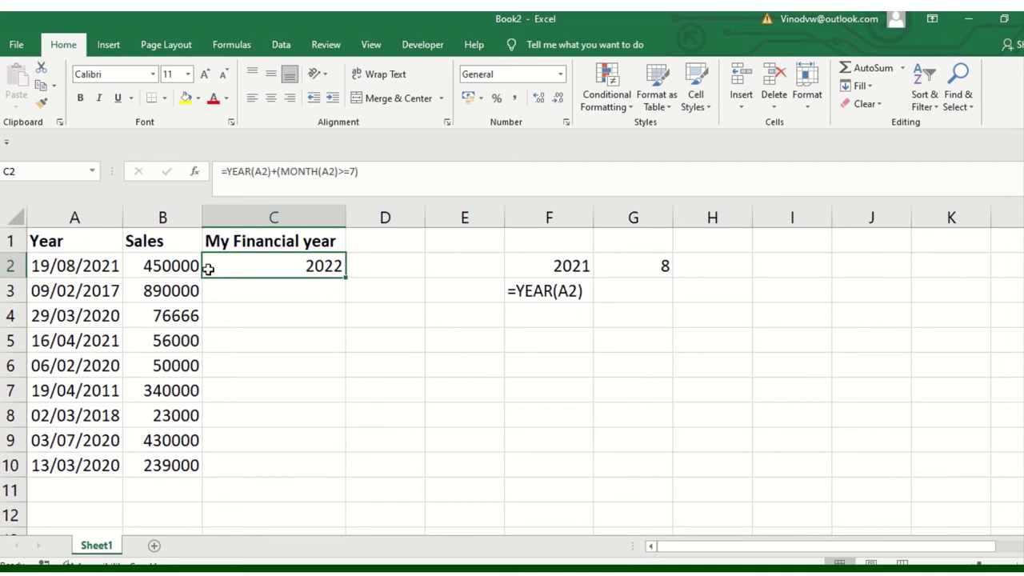
Change A2's date to 19/06/2021 so C2 gives 2021, then copy C2's formula
click(103, 266)
click(248, 173)
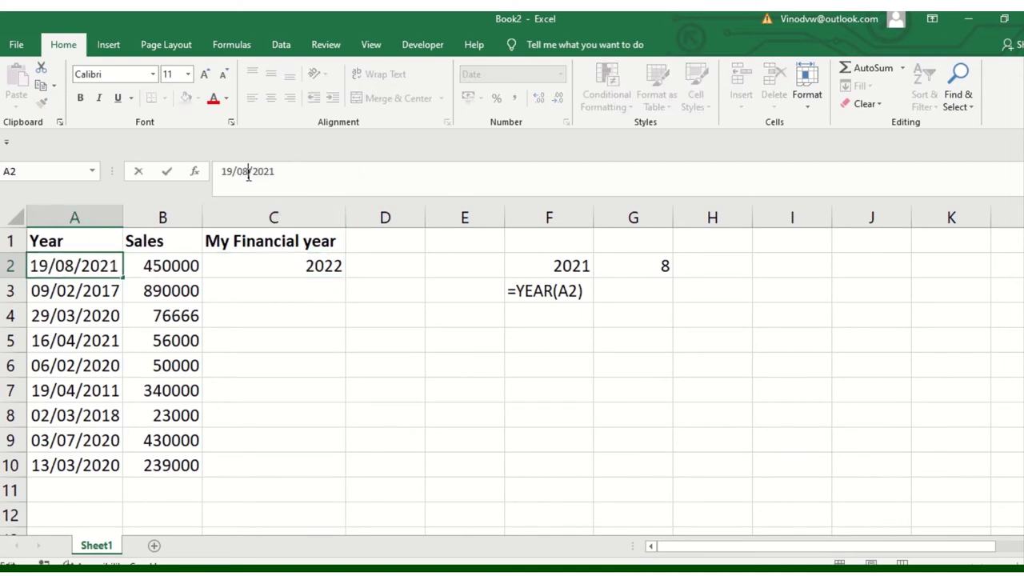
key(BackSpace)
text(6)
key(Return)
click(306, 276)
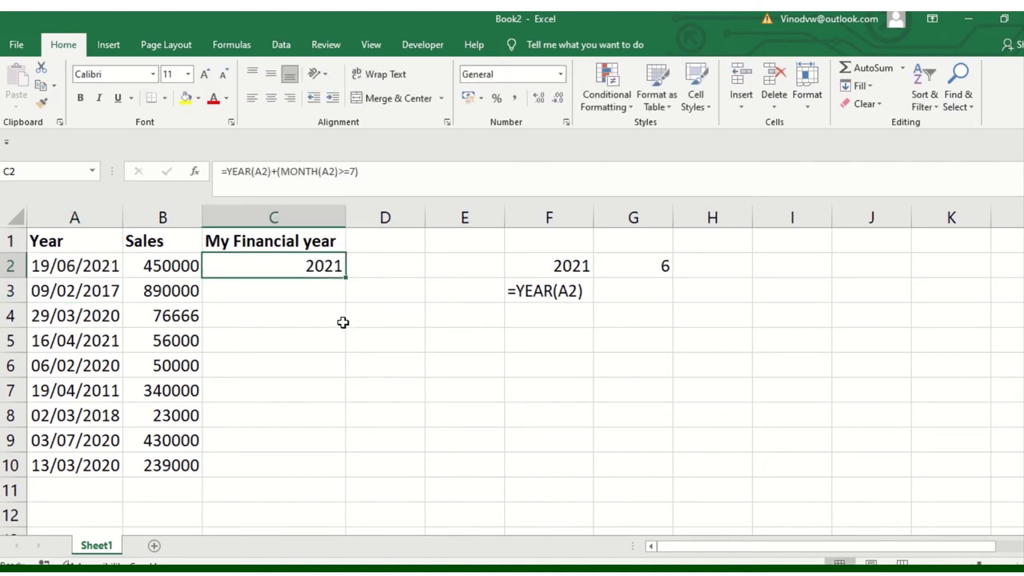
key(ctrl+c)
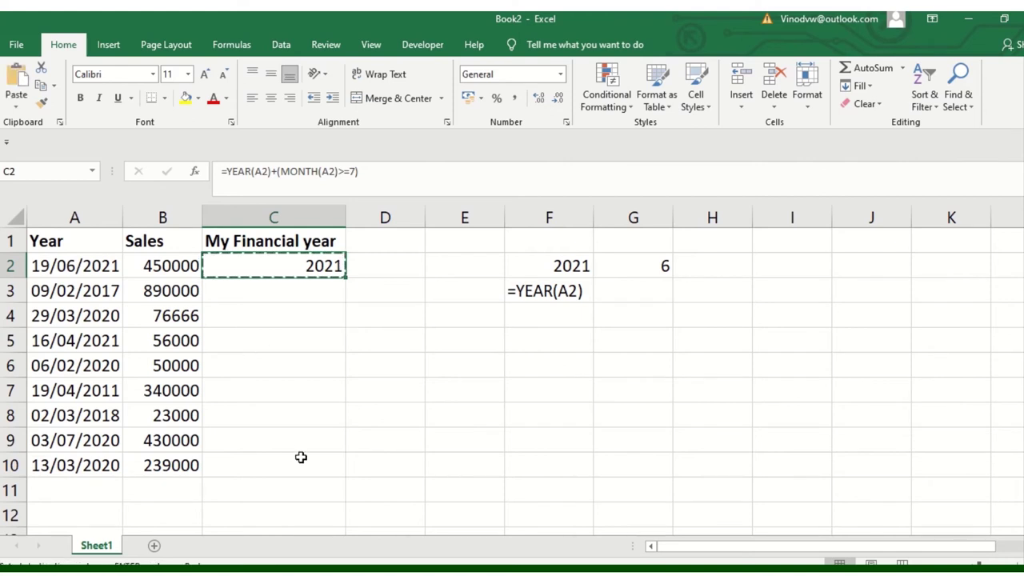
Paste the financial-year formula into C10 and fill it down through C2:C10
click(293, 447)
click(284, 465)
key(ctrl+v)
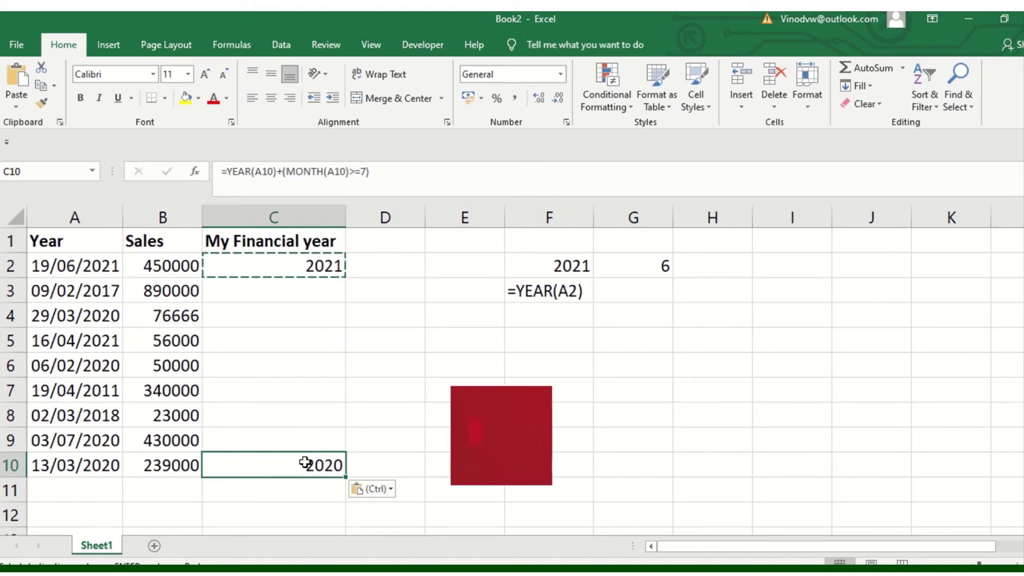
drag(295, 272, 287, 468)
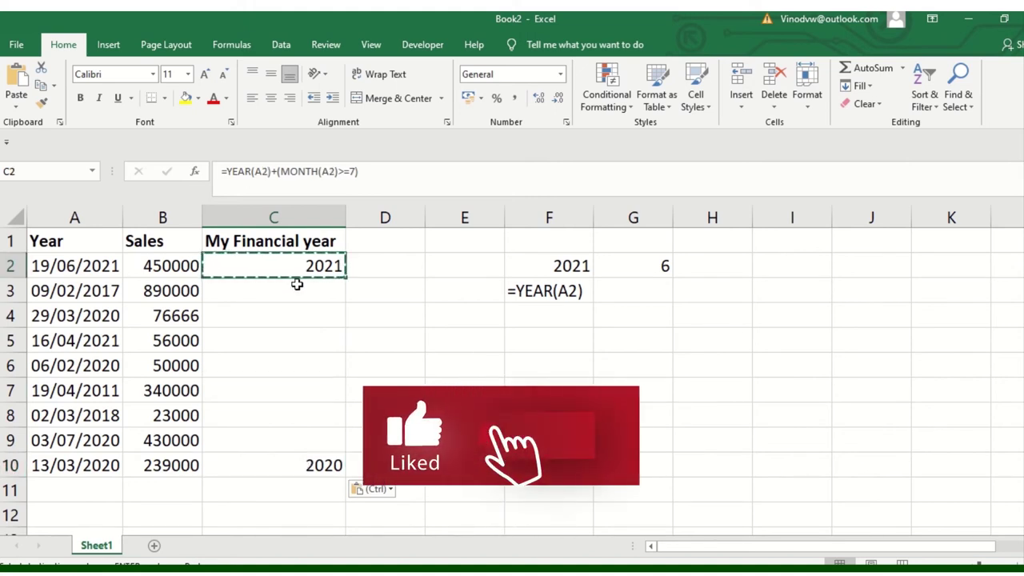
click(859, 86)
click(877, 106)
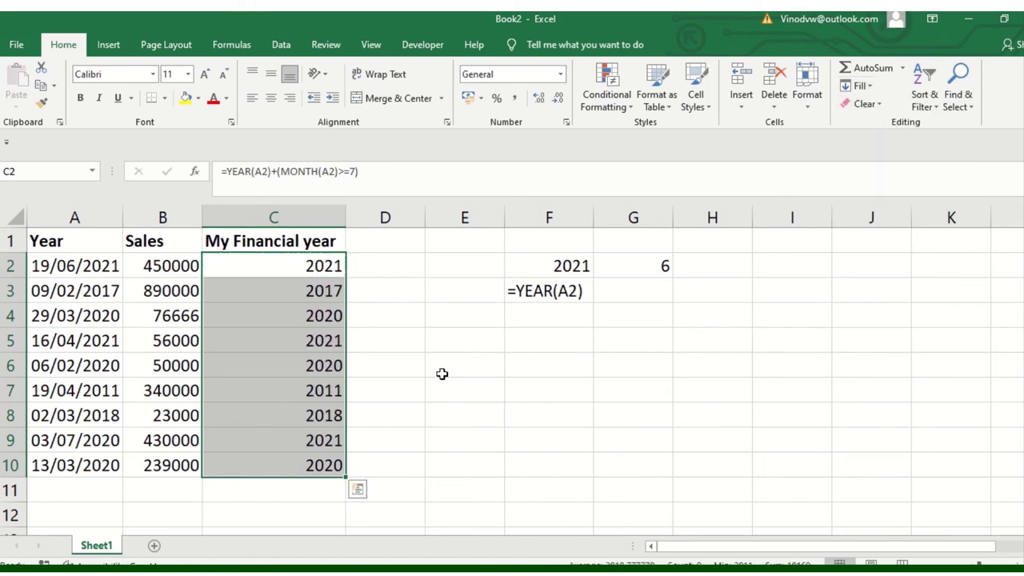
click(282, 312)
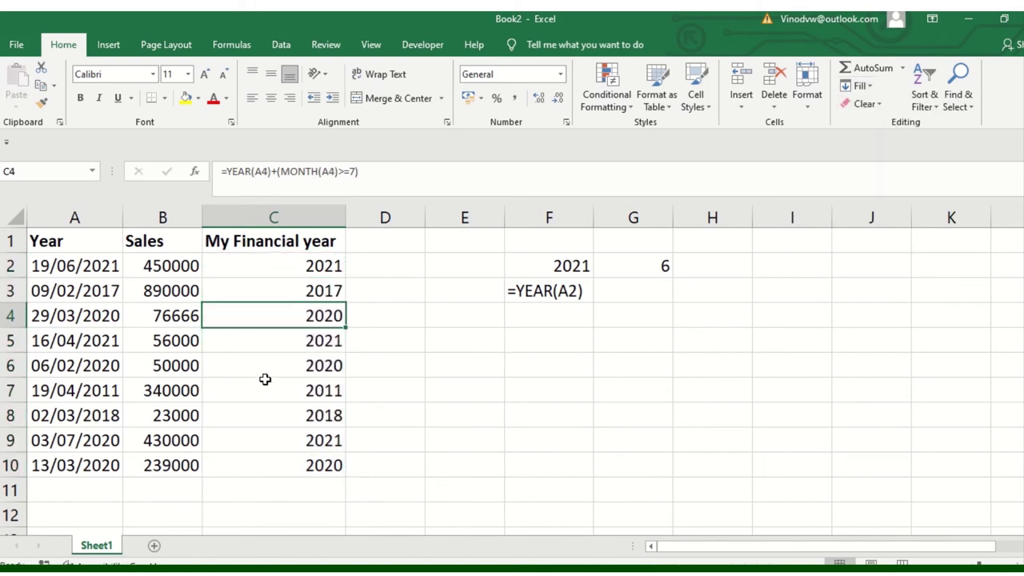
click(108, 44)
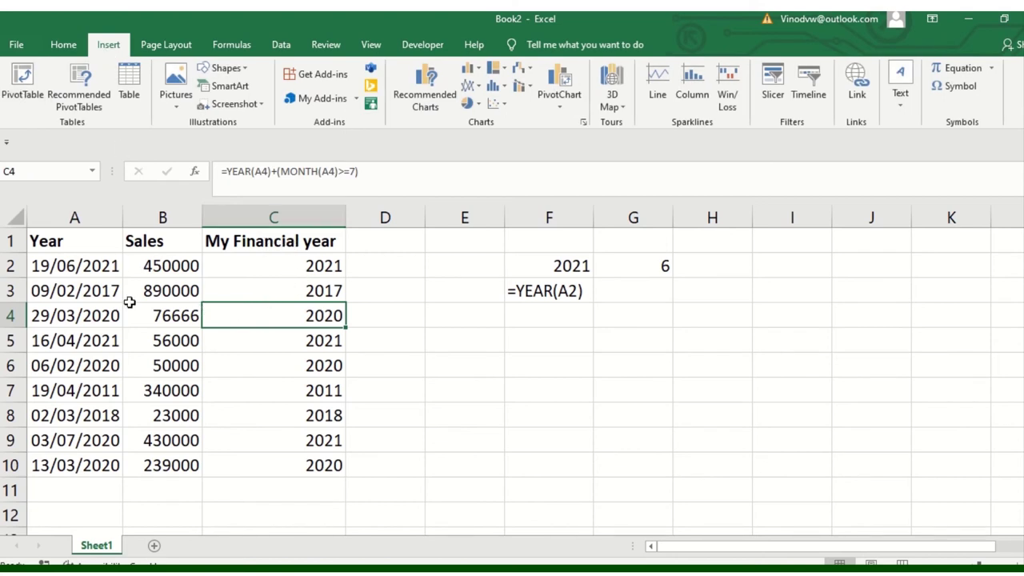
Copy C2:C10 and paste it back over itself as values only
key(Up)
key(Up)
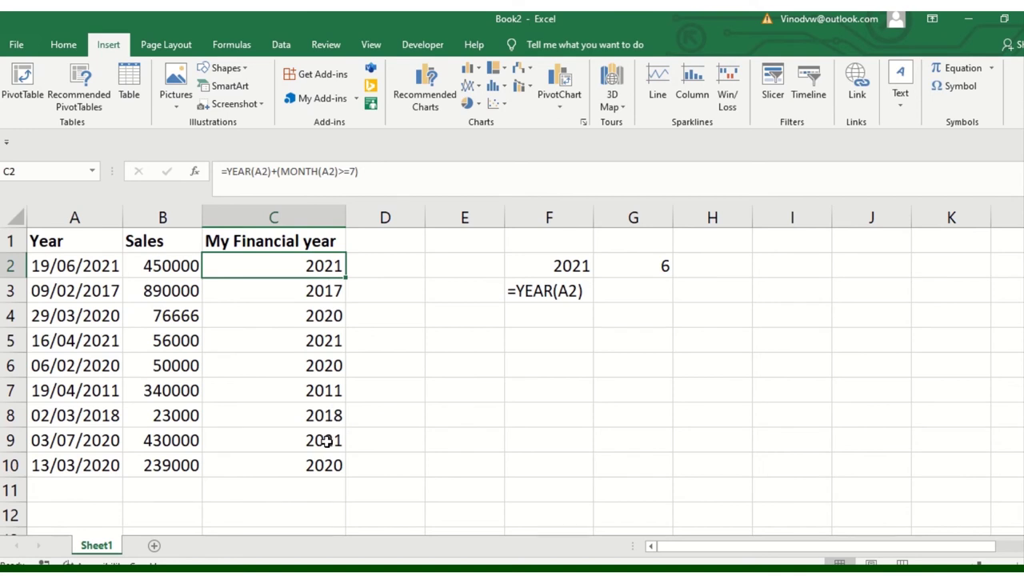
shift+click(308, 468)
key(ctrl+c)
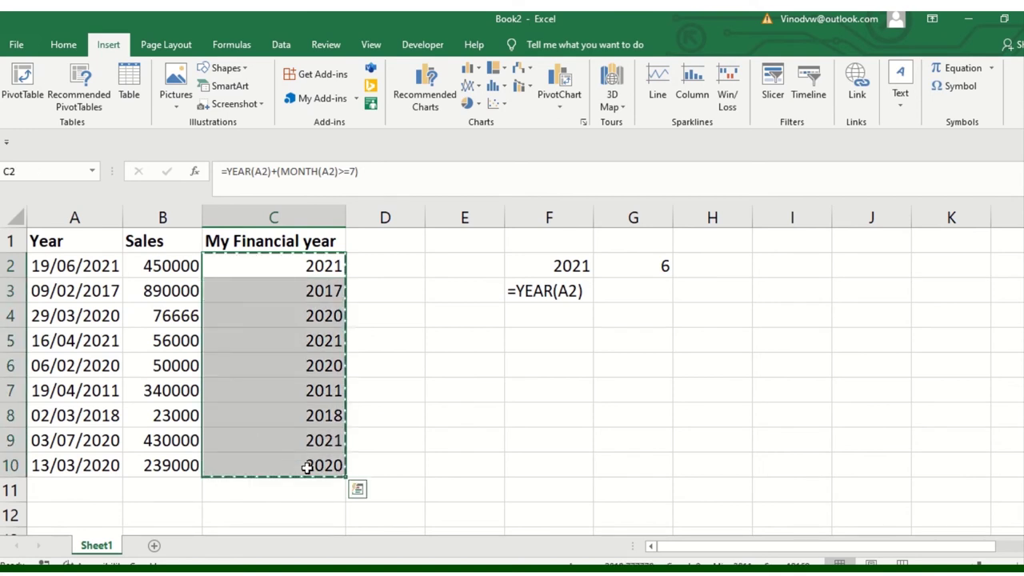
key(ctrl+alt+v)
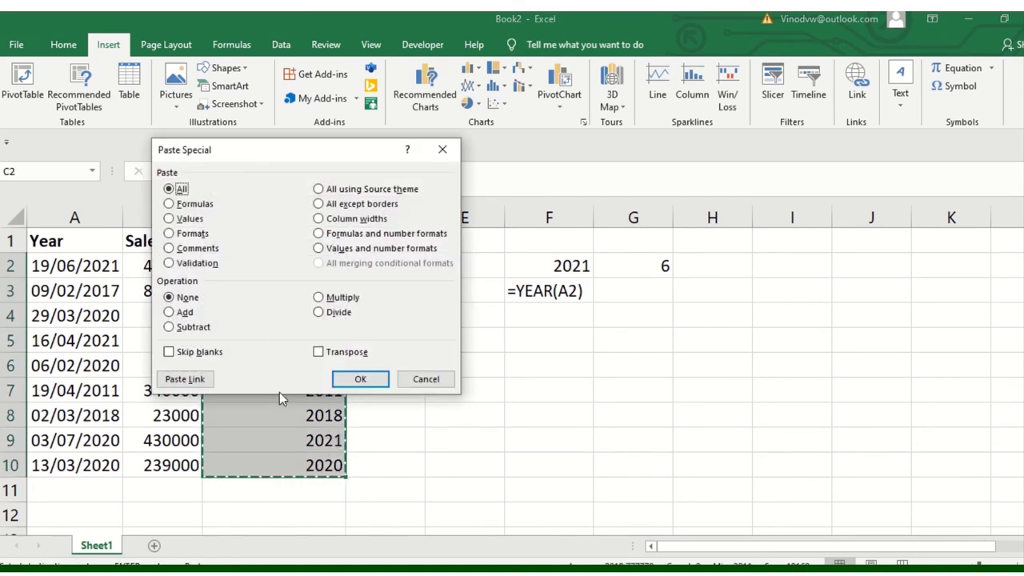
click(189, 220)
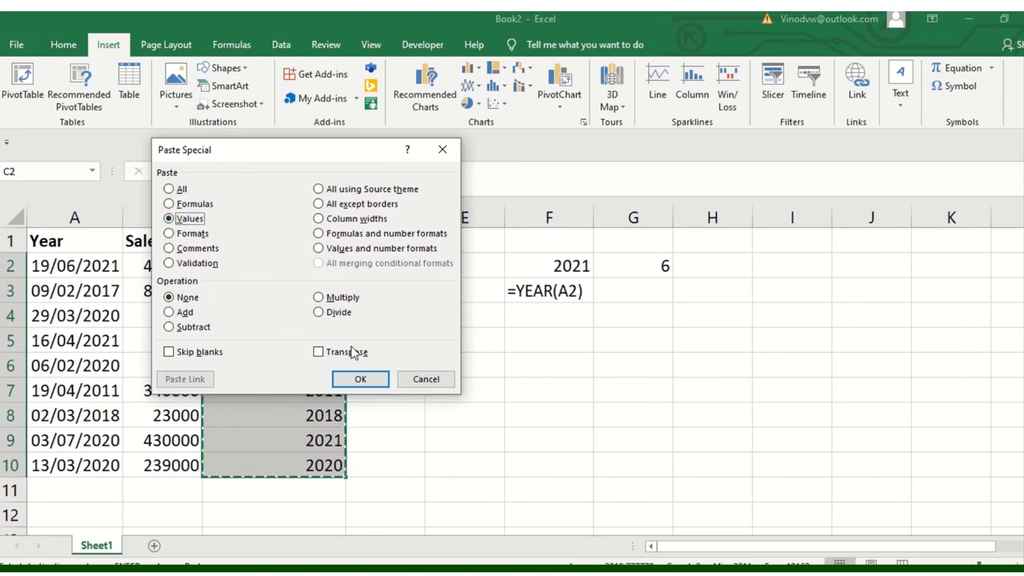
click(360, 378)
click(234, 320)
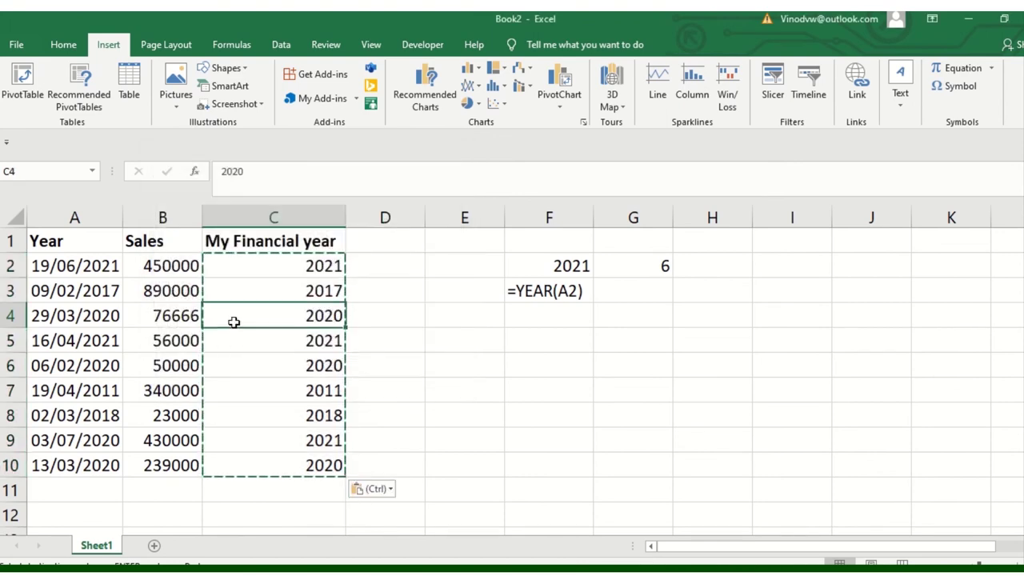
key(ctrl)
key(Escape)
ctrl+scroll(277, 363, down, 1)
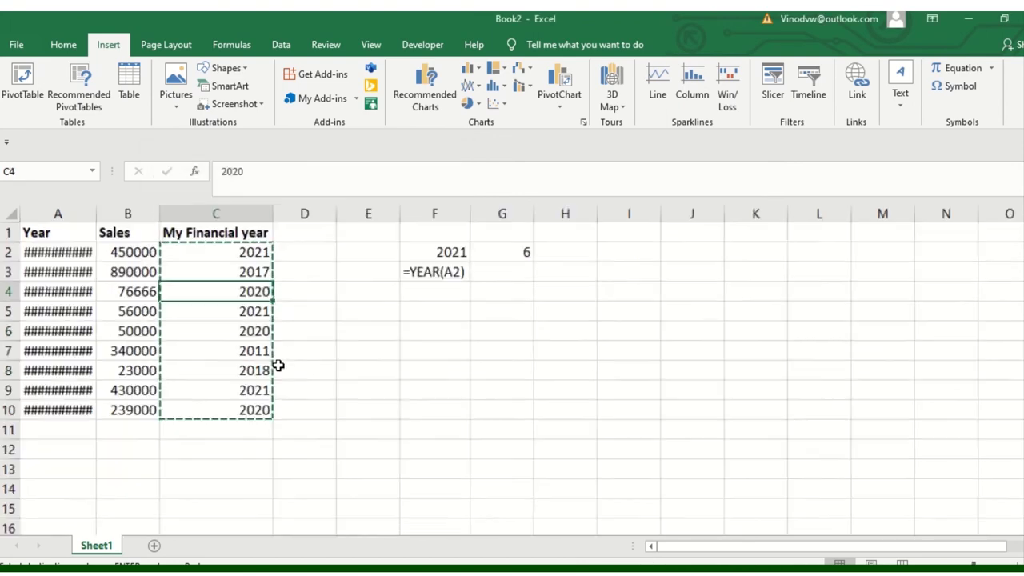
Autofit column A, then insert a PivotTable of A1:C10 on this sheet at H7
ctrl+scroll(277, 363, down, 1)
double_click(89, 213)
click(115, 309)
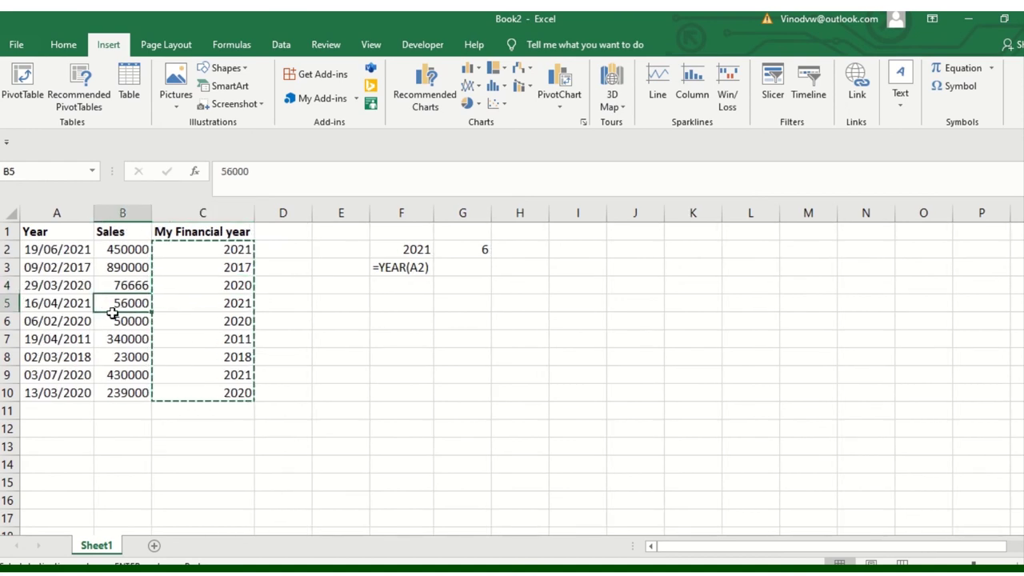
click(23, 80)
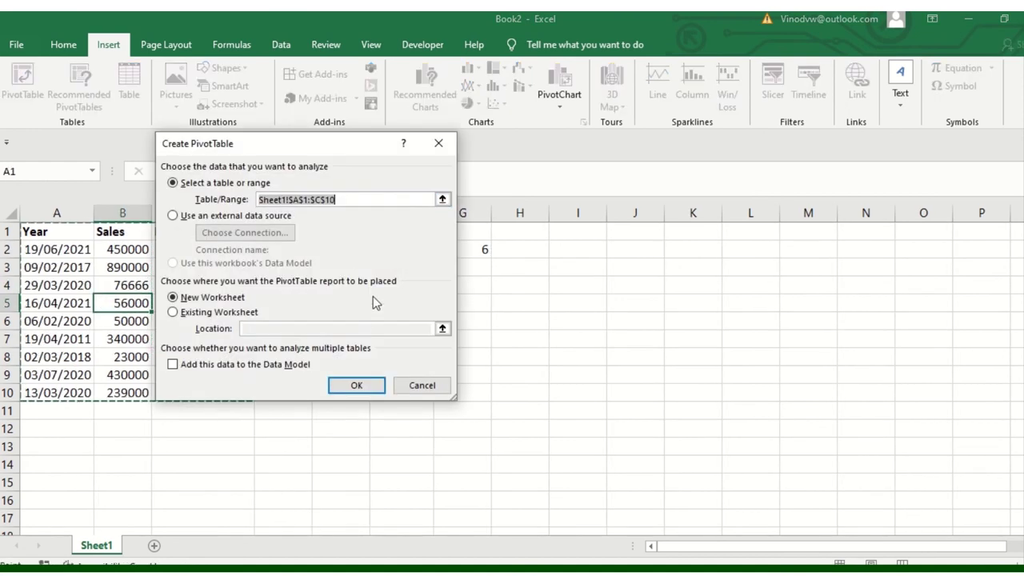
click(227, 316)
click(501, 337)
click(361, 386)
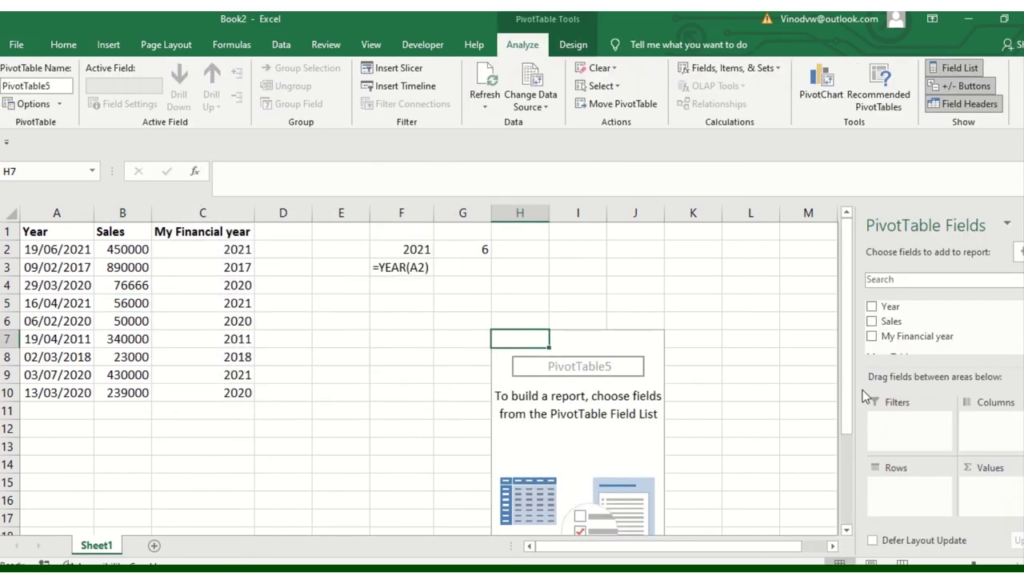
Put My Financial year in Rows and Sales in Values, giving a 2554666 grand total
click(874, 340)
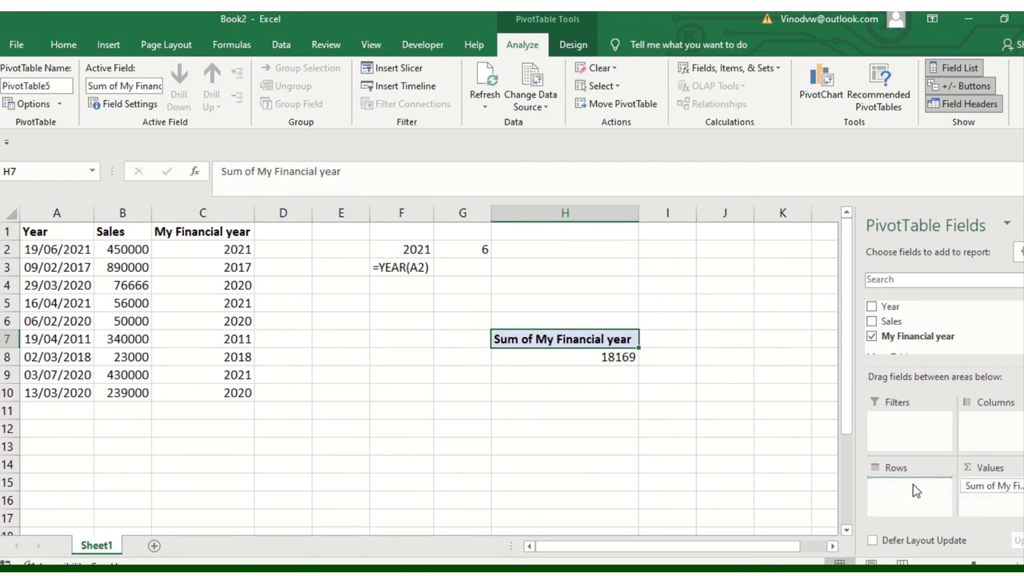
drag(992, 486, 913, 484)
mouse_move(891, 321)
mouse_down()
mouse_move(1002, 470)
mouse_move(997, 484)
mouse_up()
click(613, 375)
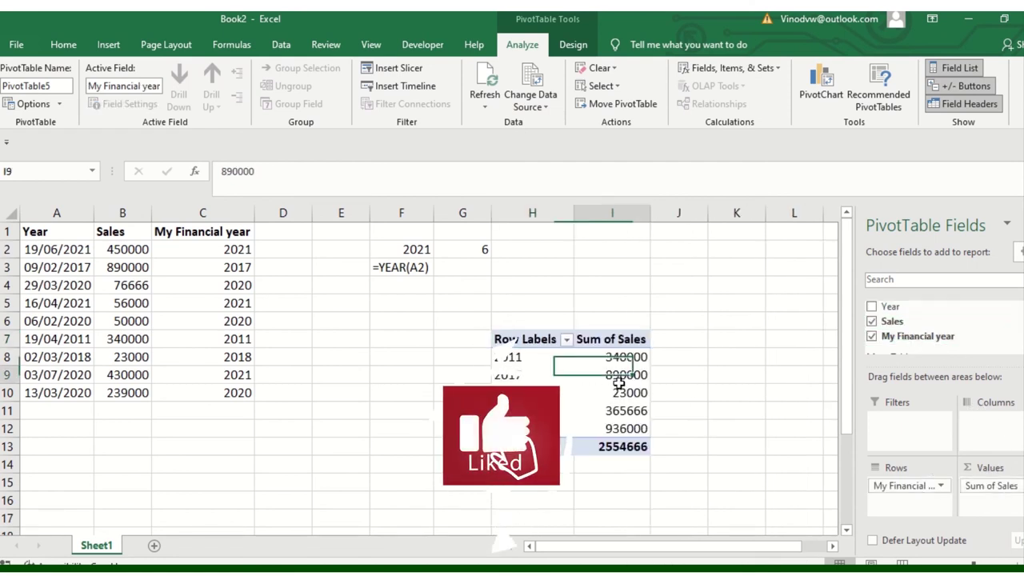
drag(517, 357, 587, 357)
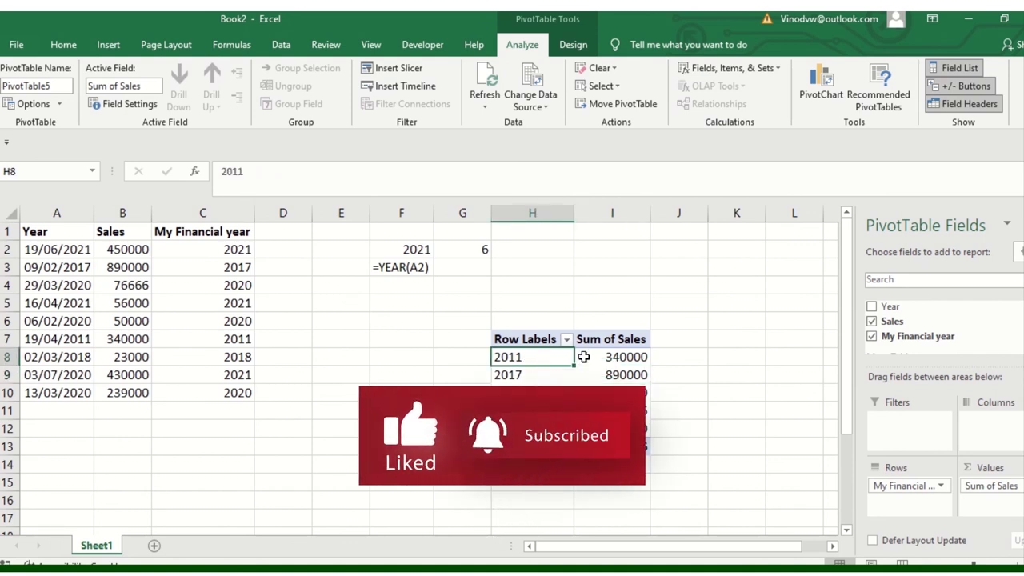
drag(529, 376, 599, 384)
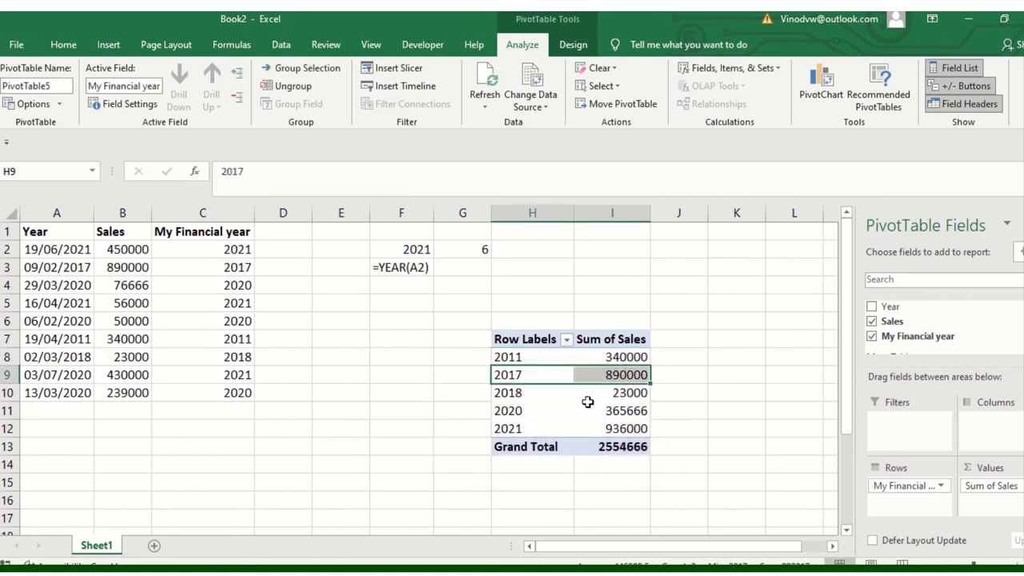
click(408, 273)
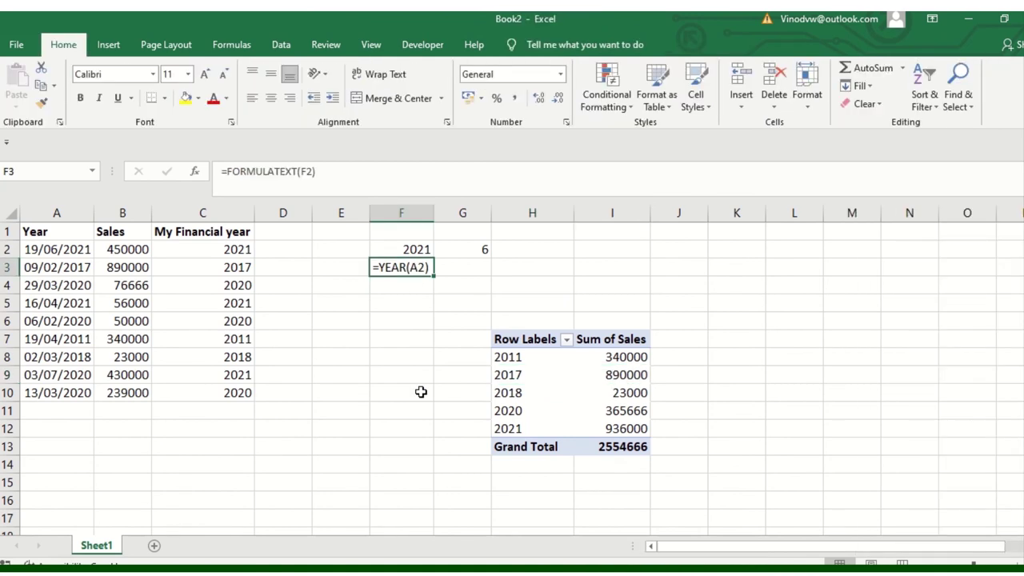